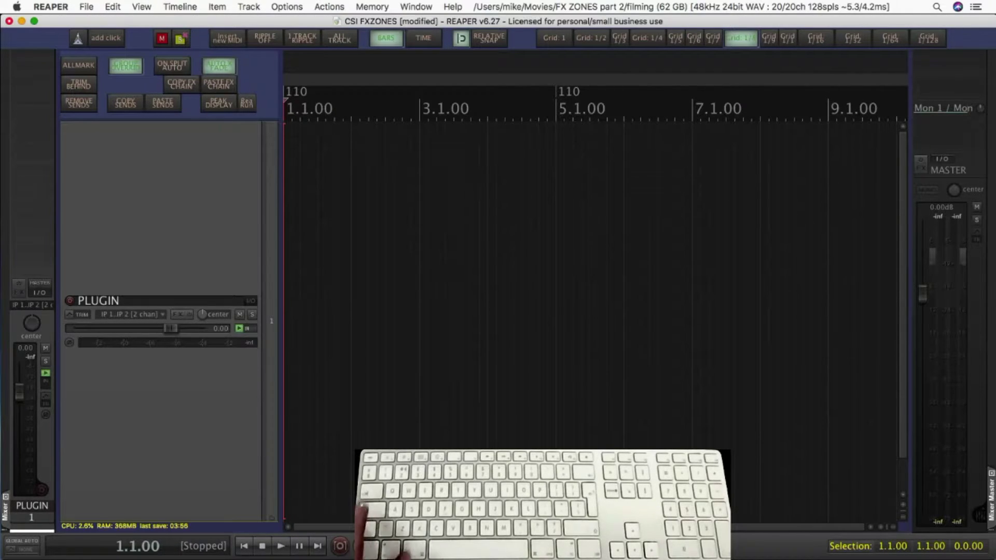
- Open the CSI > Zones > ZoneRawFXFiles folder in Finder
key("super+Tab")
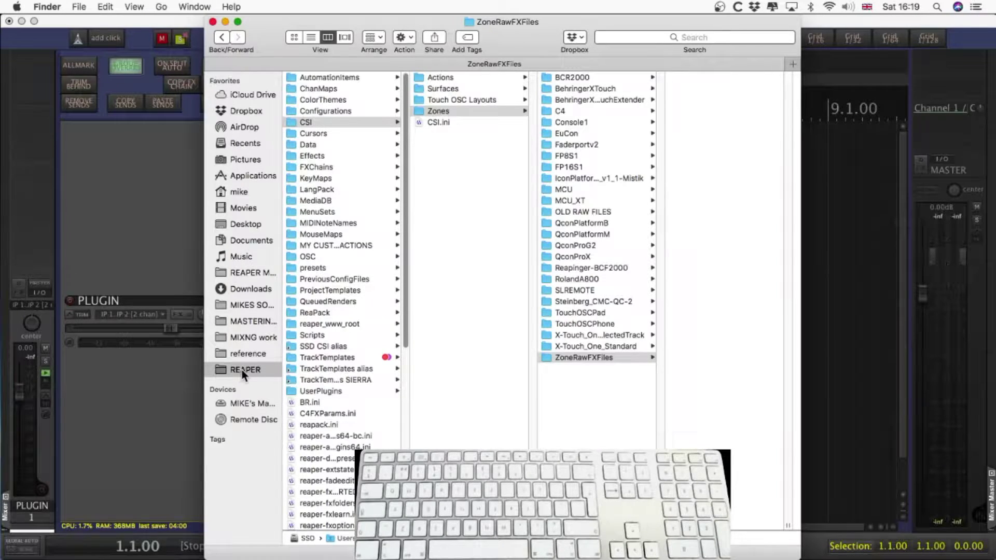
left_click(345, 122)
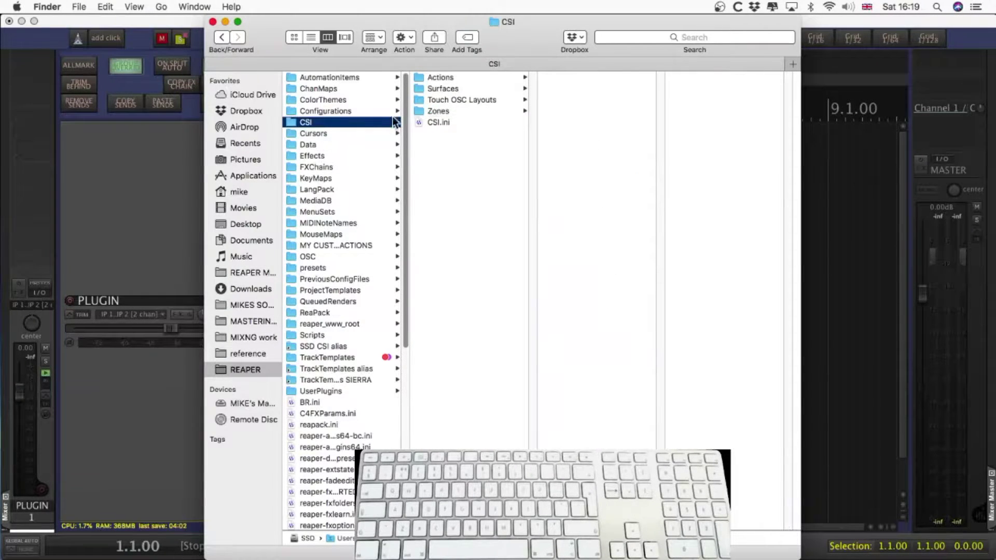
left_click(465, 108)
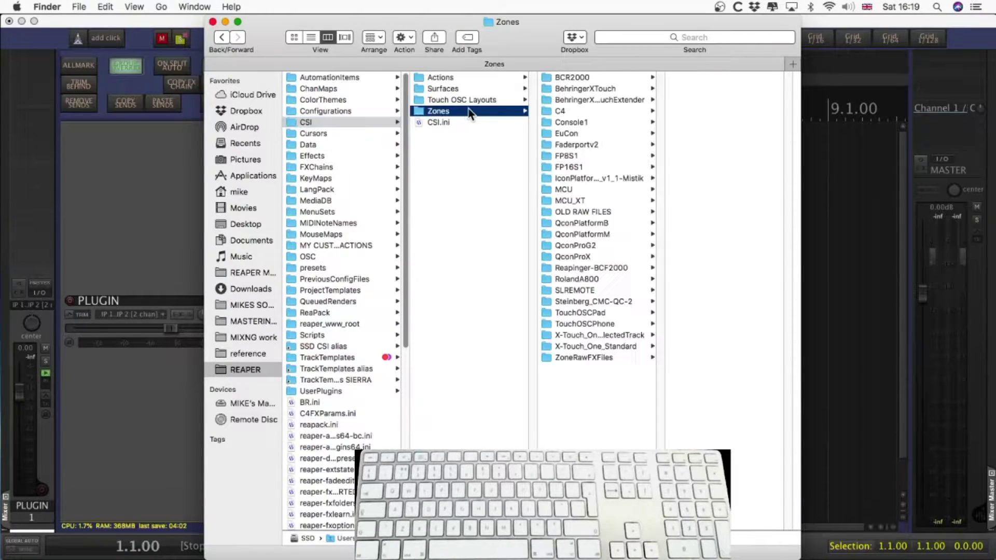
left_click(610, 360)
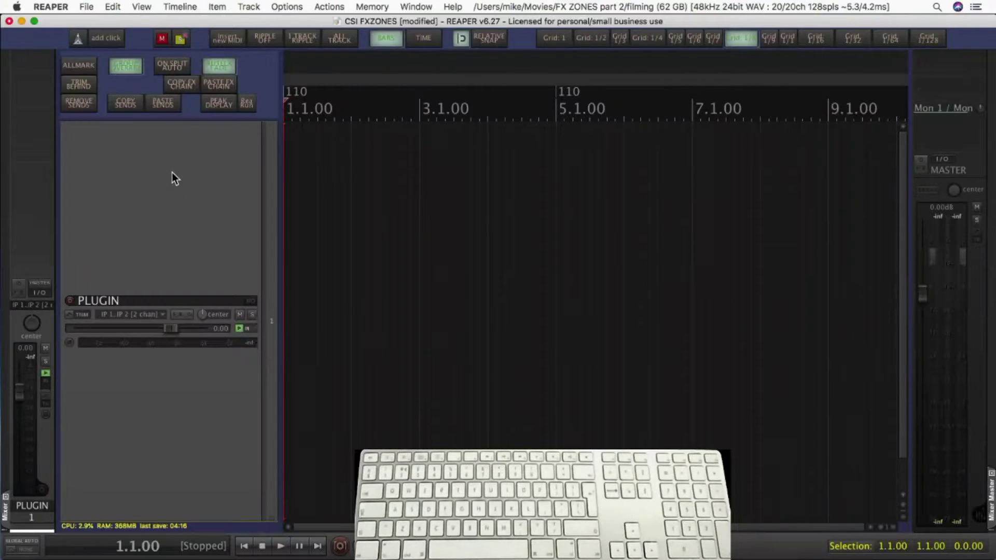
- Run the CSI Toggle Write Params action from the RAWFX-filtered action list
key("shift+slash")
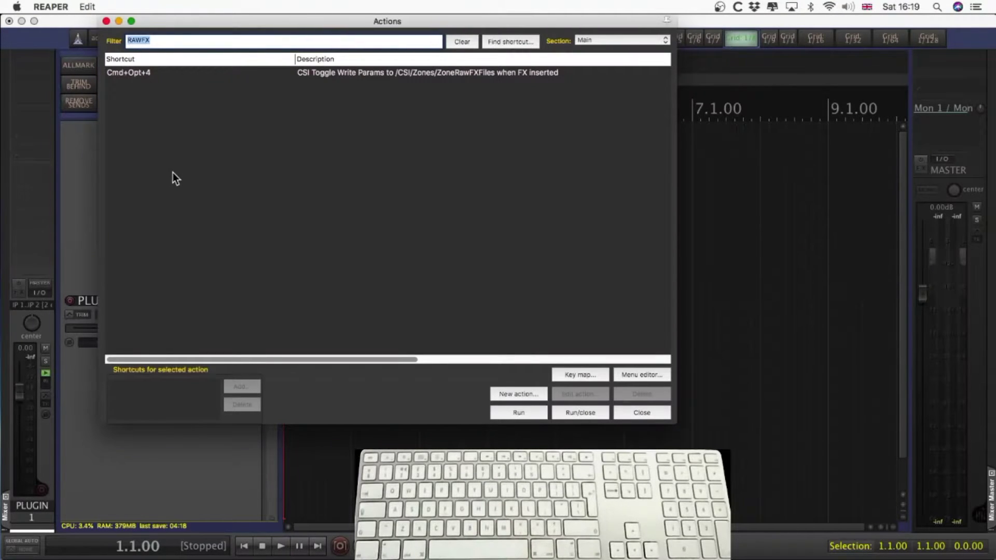
left_click(270, 74)
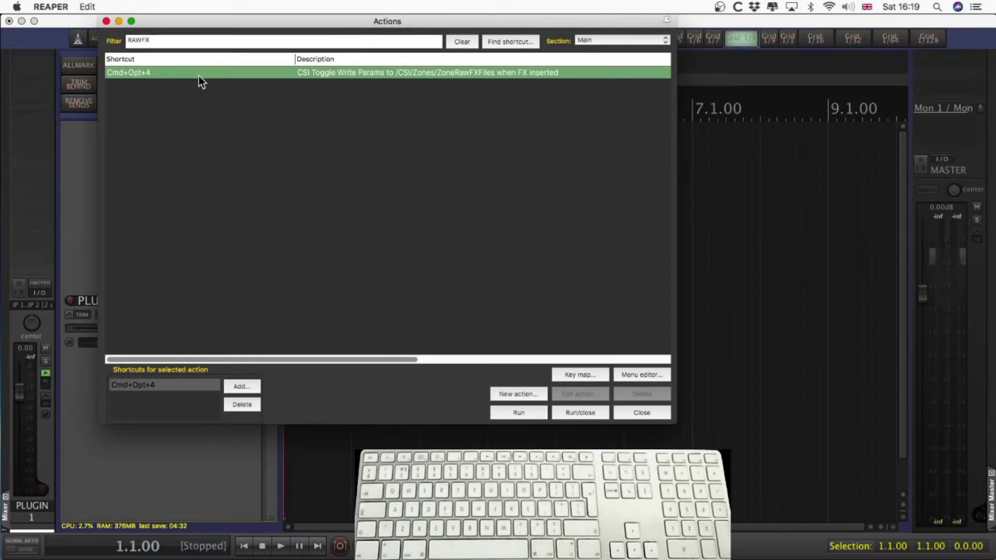
left_click(653, 412)
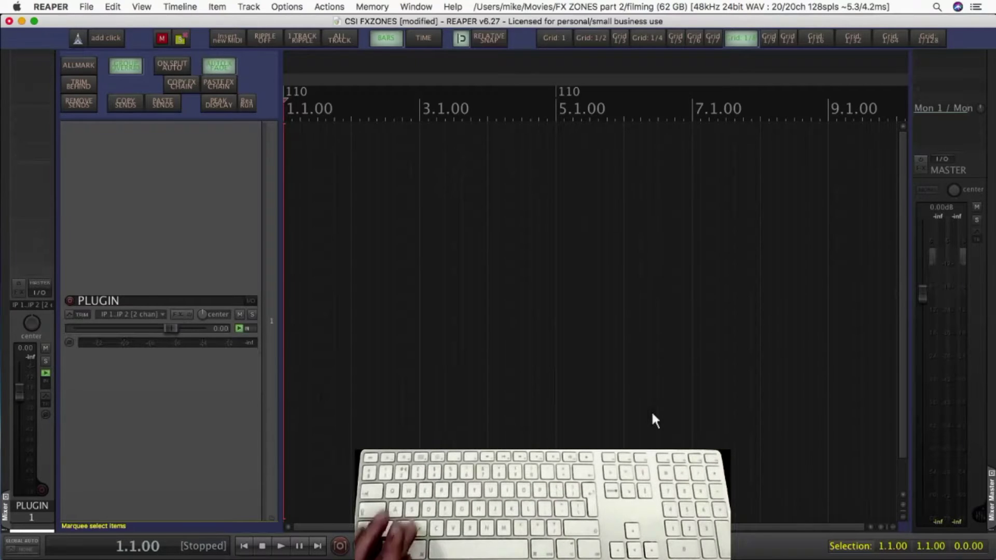
- Insert VST Gain Reduction (Joey Sturgis Tones) on the PLUGIN track
key("shift+f")
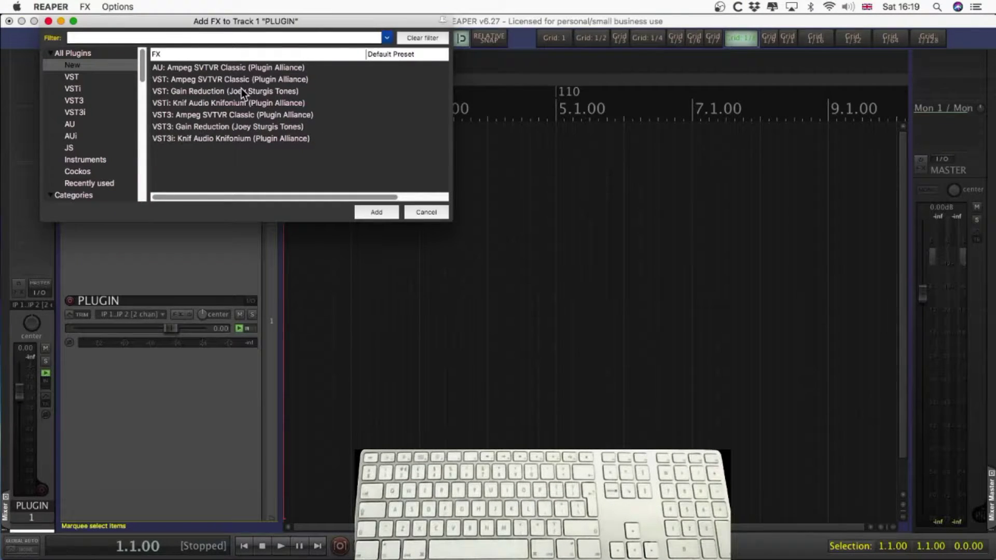
double_click(241, 90)
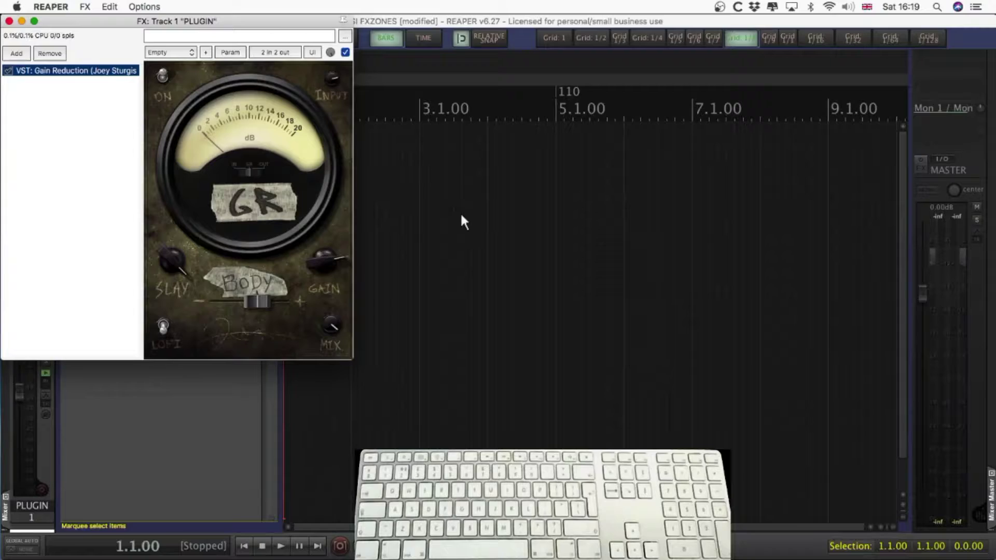
key("super+Tab")
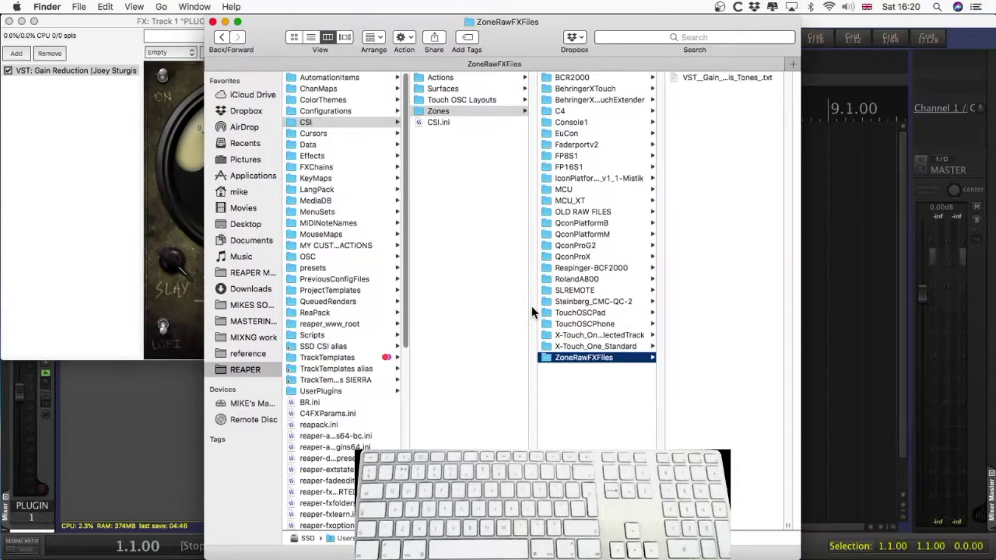
- Open the VST Gain Reduction parameter text file in TextEdit and centre its window
left_click(724, 77)
double_click(724, 77)
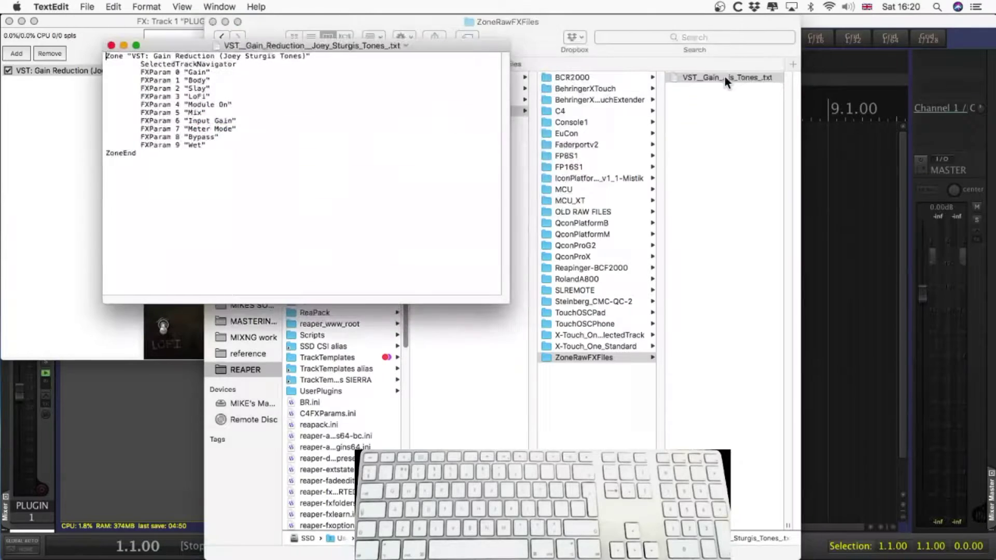
left_click_drag(189, 46, 366, 187)
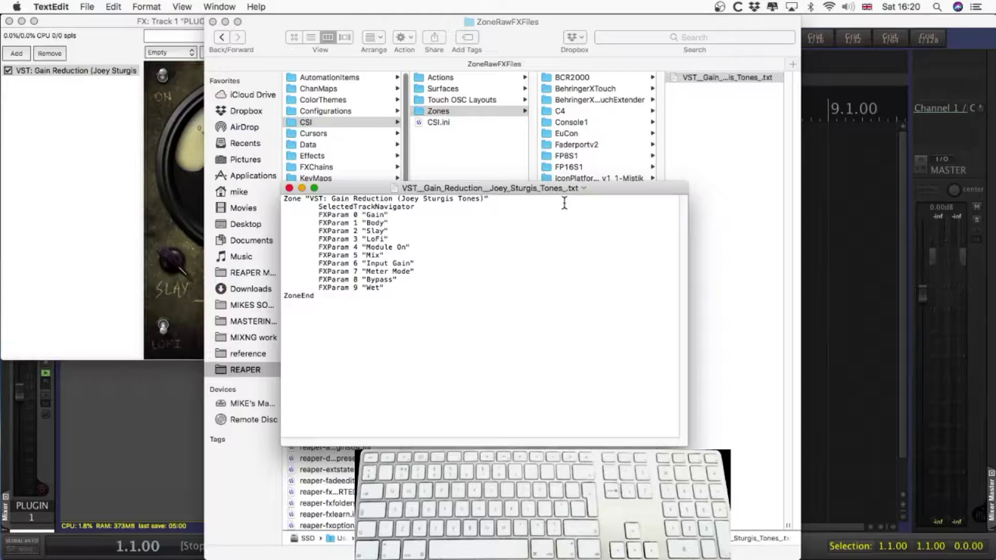
left_click_drag(488, 198, 448, 199)
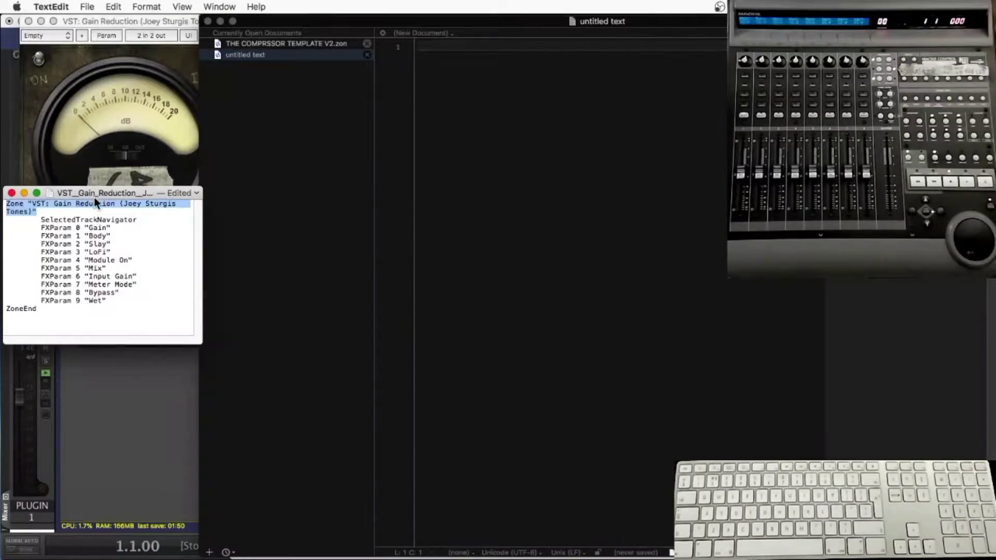
- Convert the TextEdit document to rich text and back to plain text
left_click(146, 7)
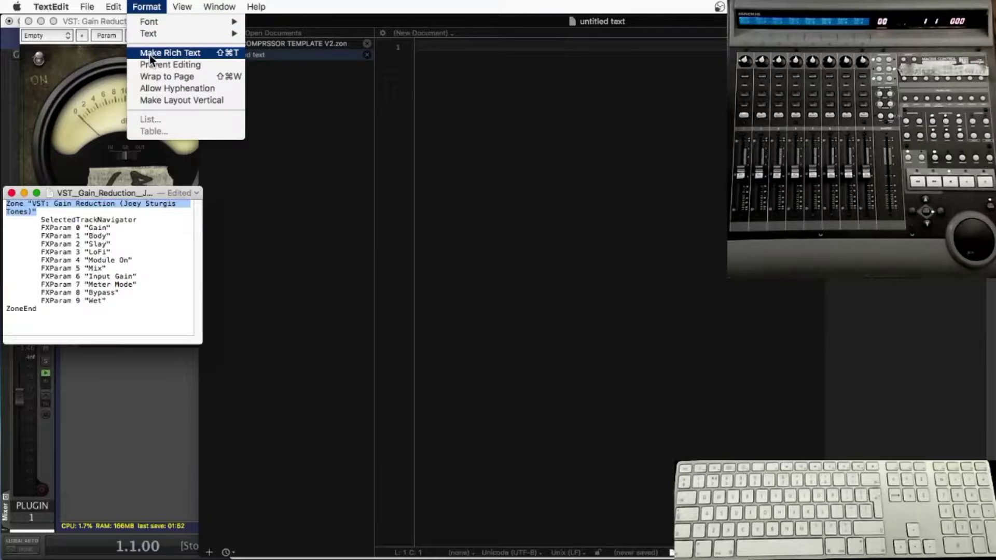
left_click(170, 53)
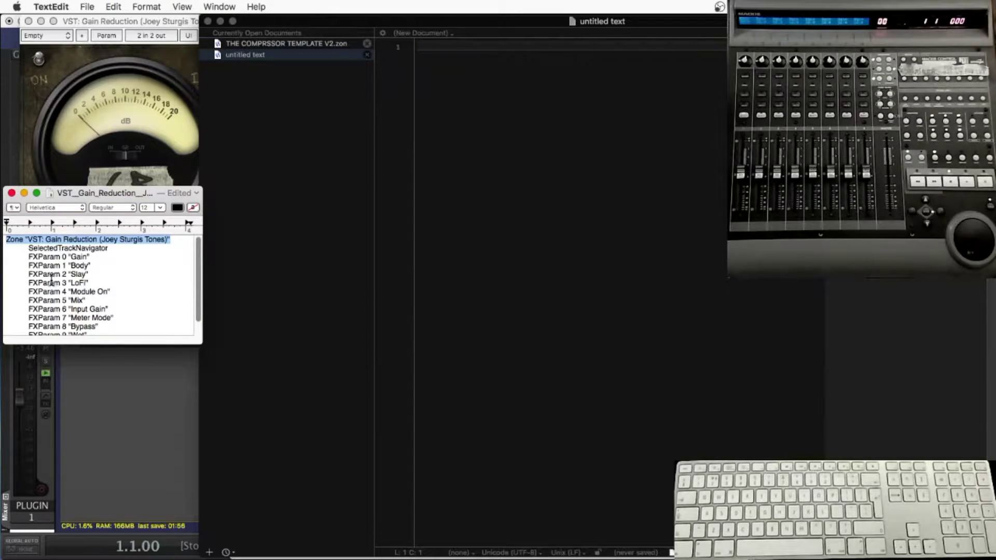
left_click(146, 6)
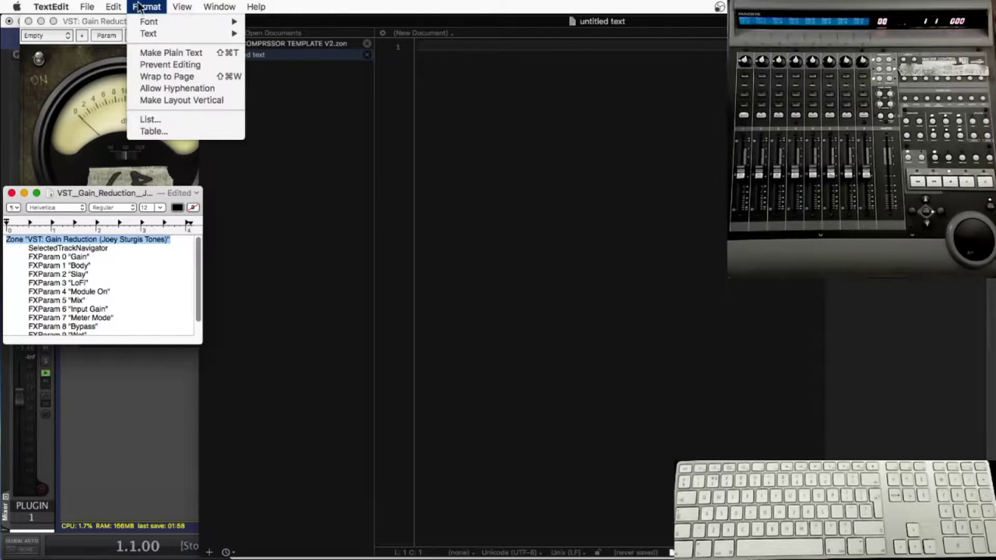
left_click(164, 44)
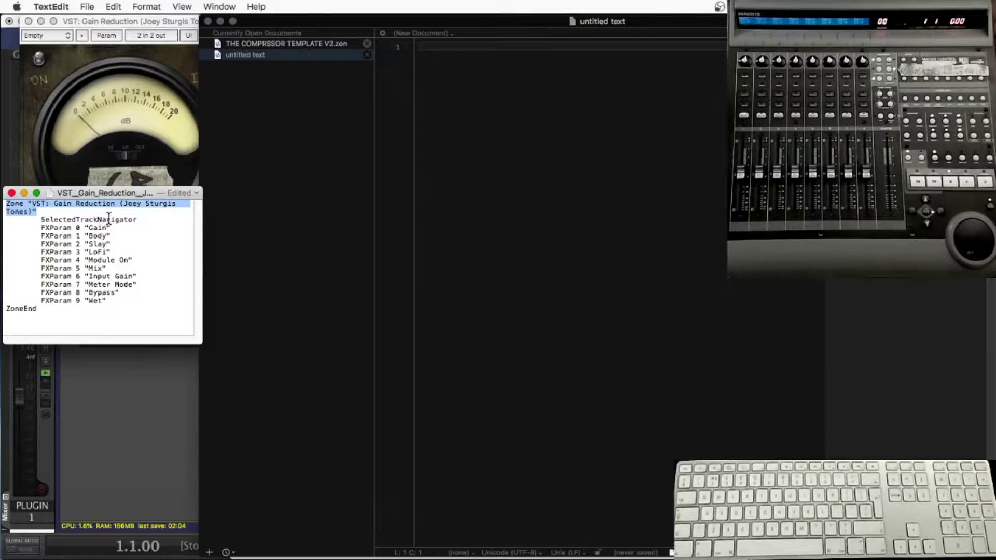
- Select the whole Gain Reduction zone block, from the Zone line through ZoneEnd
left_click(346, 19)
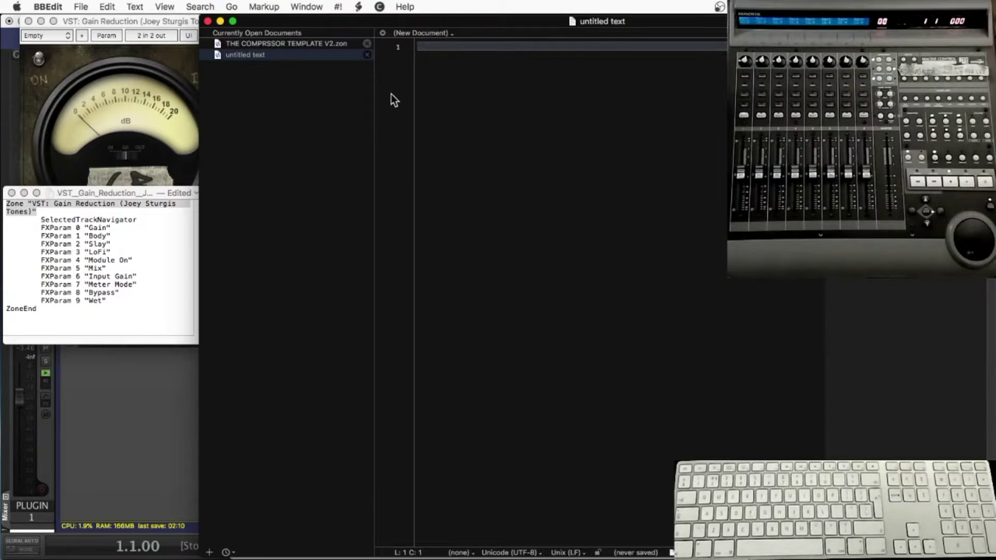
left_click(45, 315)
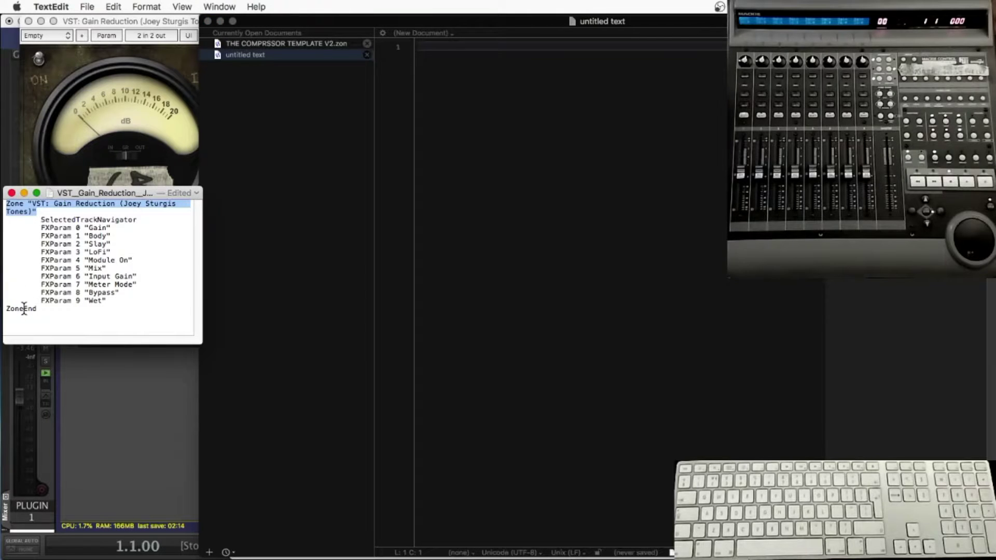
left_click_drag(37, 310, 14, 207)
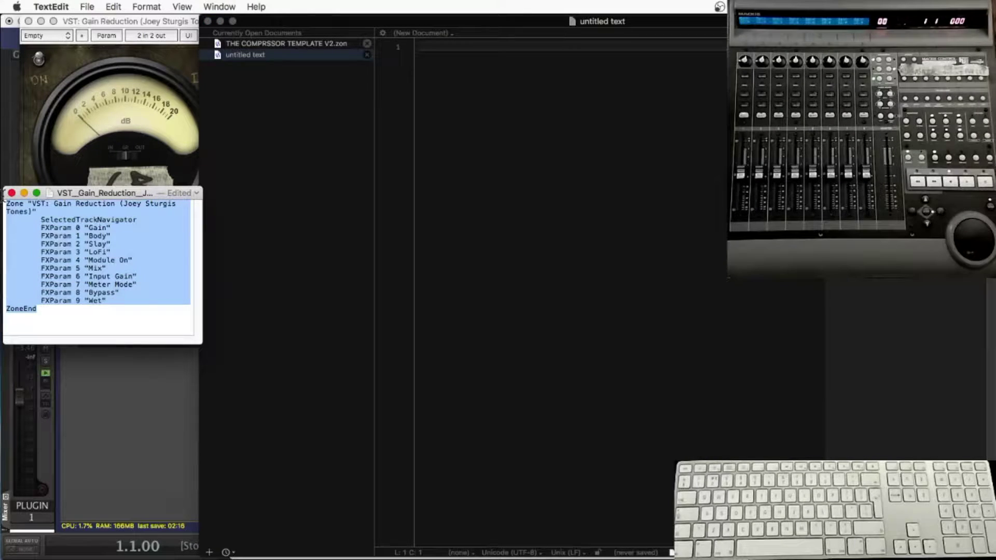
- Paste the Gain Reduction zone into BBEdit's untitled document, then open THE COMPRSSOR TEMPLATE V2.zon
key("super+c")
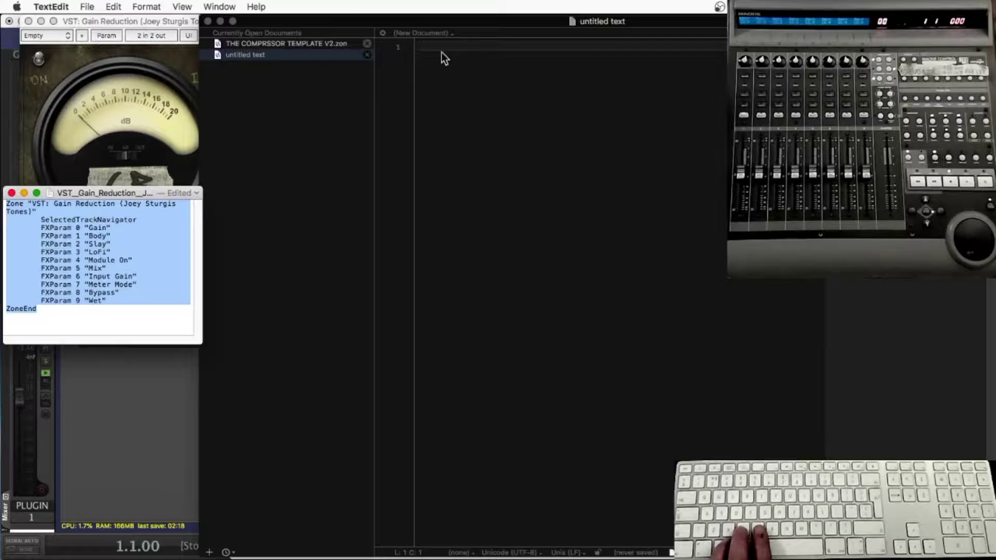
left_click(441, 51)
key("super+v")
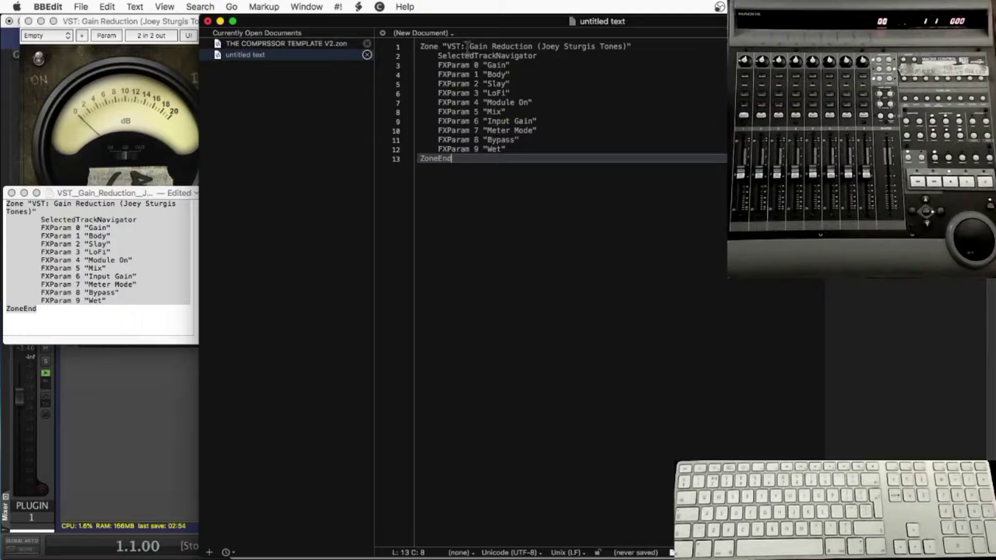
left_click(645, 47)
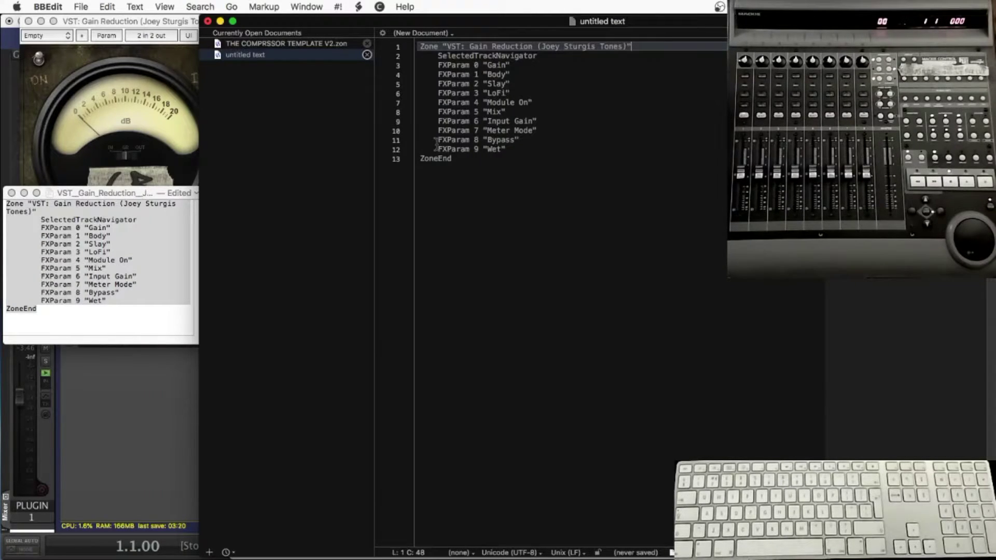
left_click(283, 43)
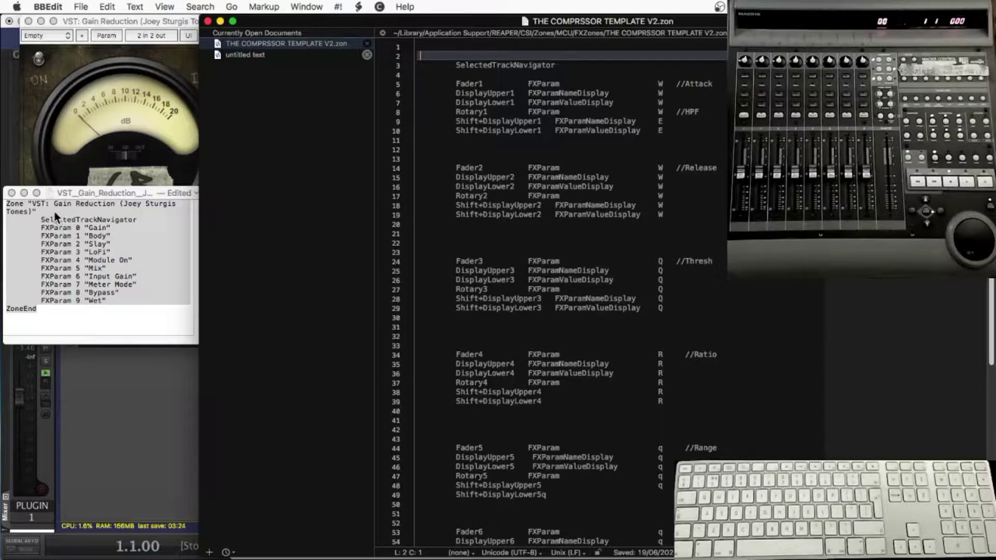
- Paste the Zone "VST: Gain Reduction (Joey Sturgis Tones)" line into line 2 of the template
mouse_move(108, 303)
left_mouse_down()
mouse_move(32, 215)
mouse_move(6, 201)
left_mouse_up()
left_click(33, 215)
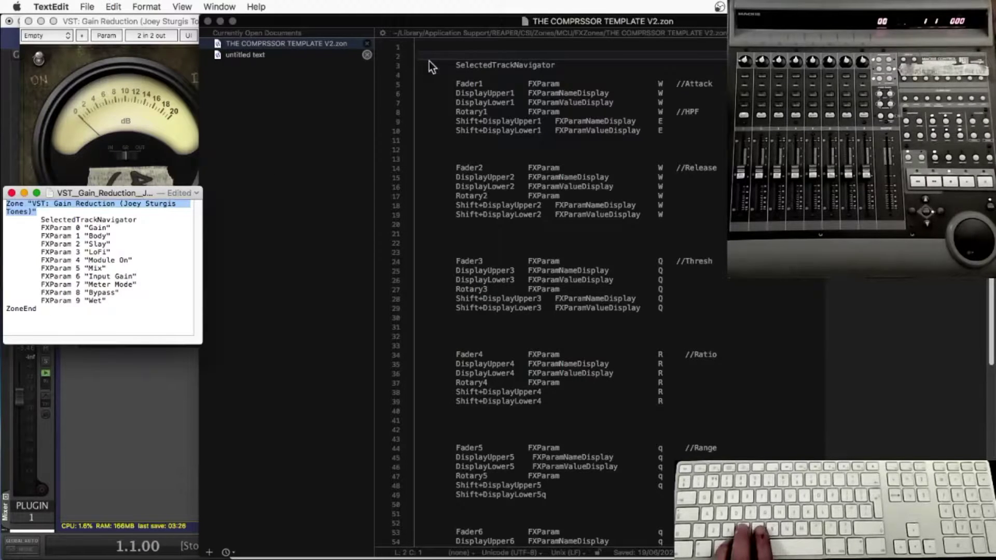
left_click(453, 55)
key("super+v")
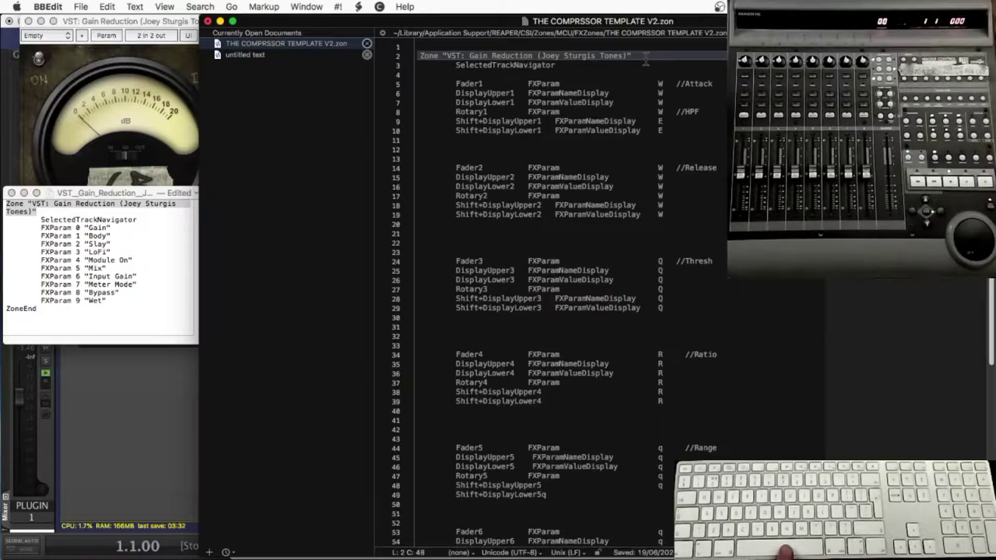
type("\"")
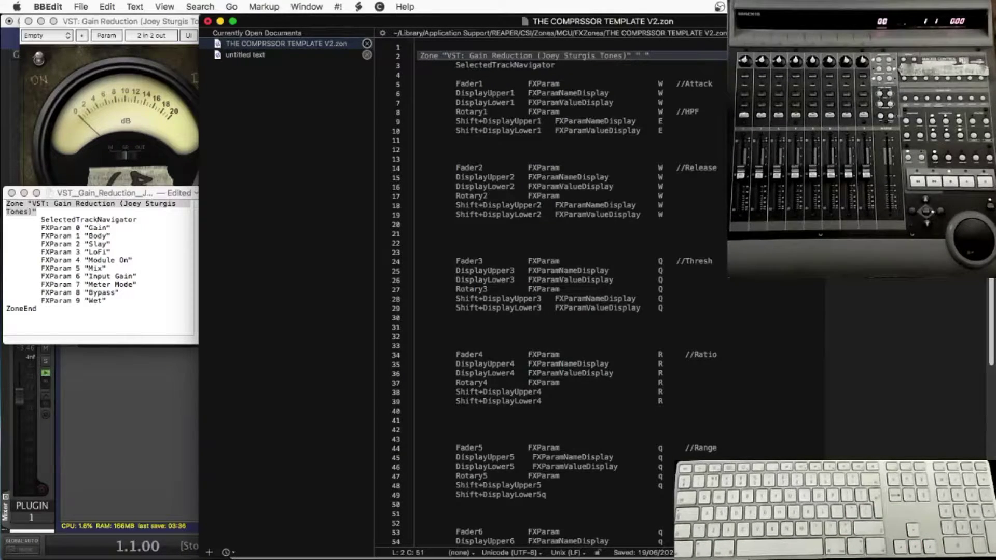
type(" GR")
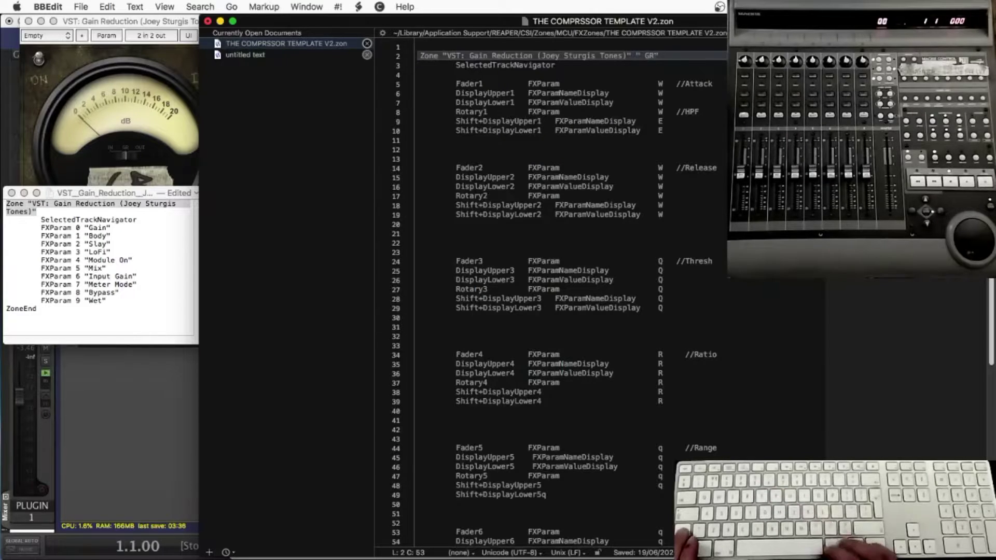
type("\"")
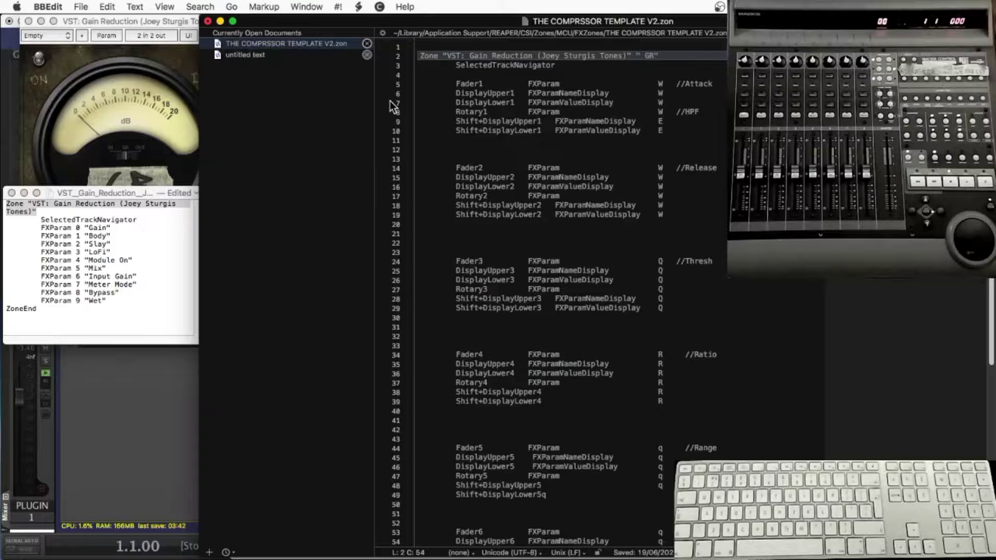
- Save As the edited compressor template under the new name JST - GR.zon
left_click(80, 6)
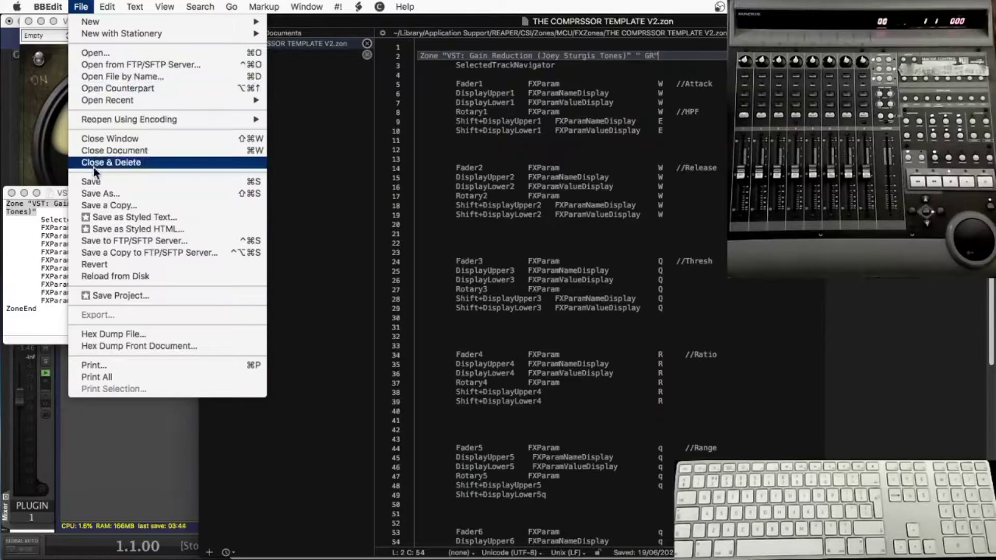
left_click(91, 182)
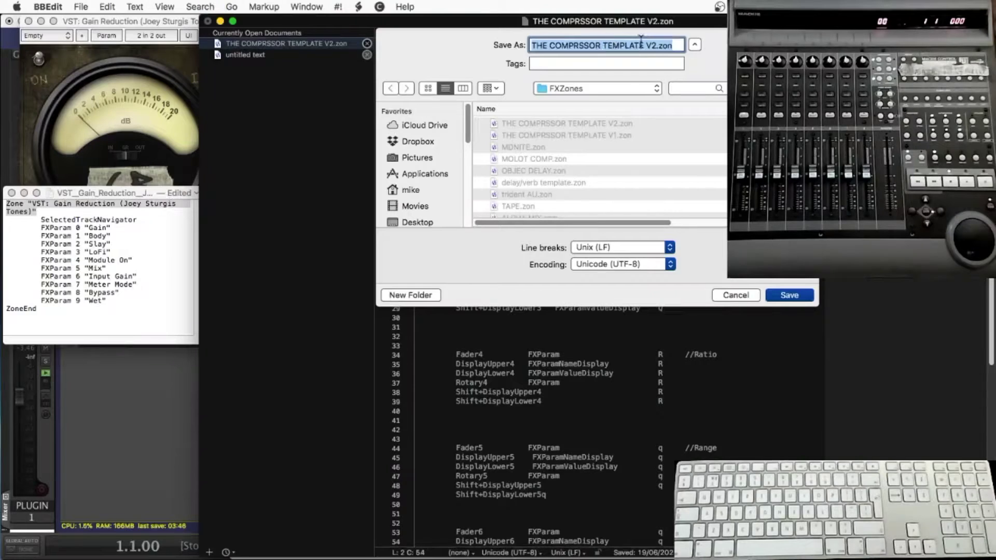
left_click_drag(658, 46, 512, 44)
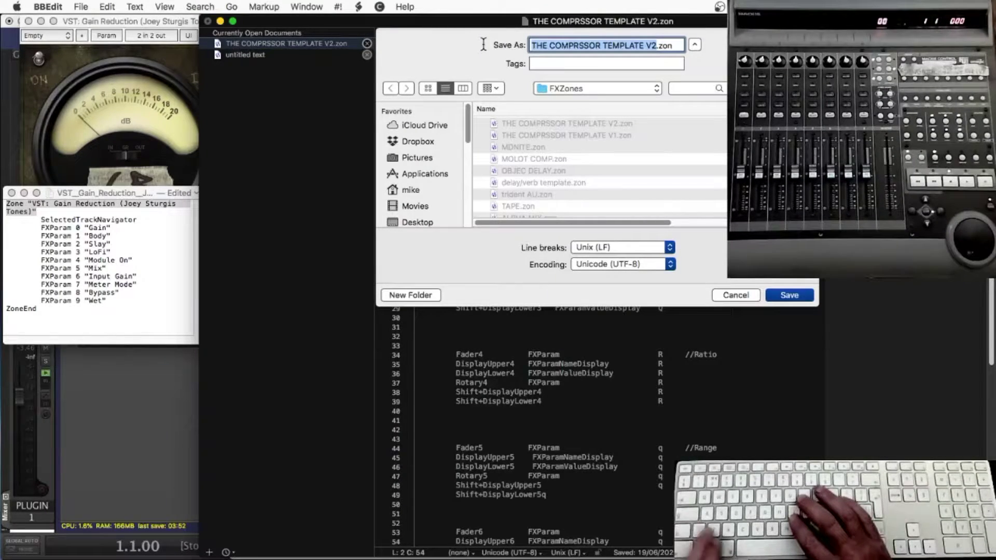
type("JS")
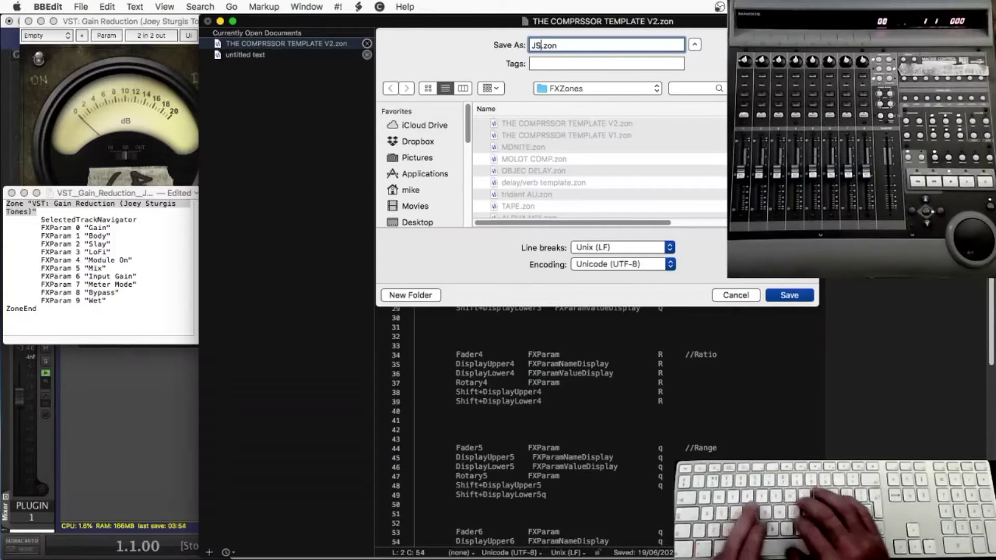
type("T - GR")
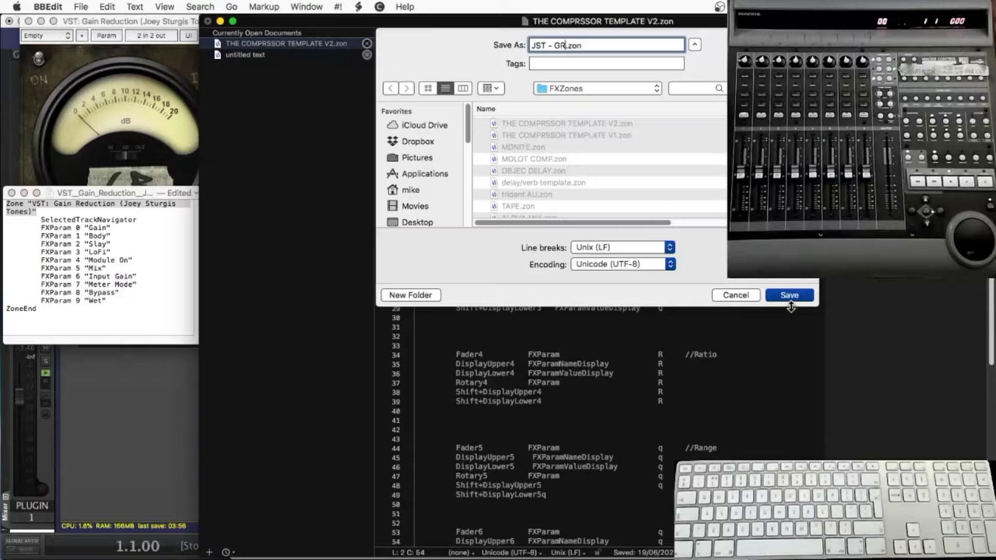
left_click(789, 295)
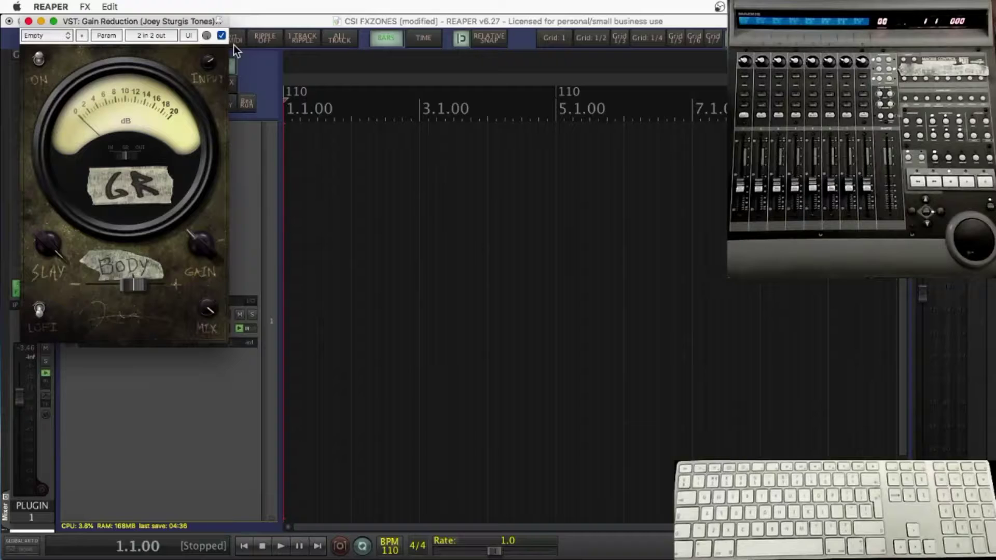
- Switch from REAPER's Gain Reduction window back to JST - GR.zon in BBEdit
key("super+Tab")
key("Tab")
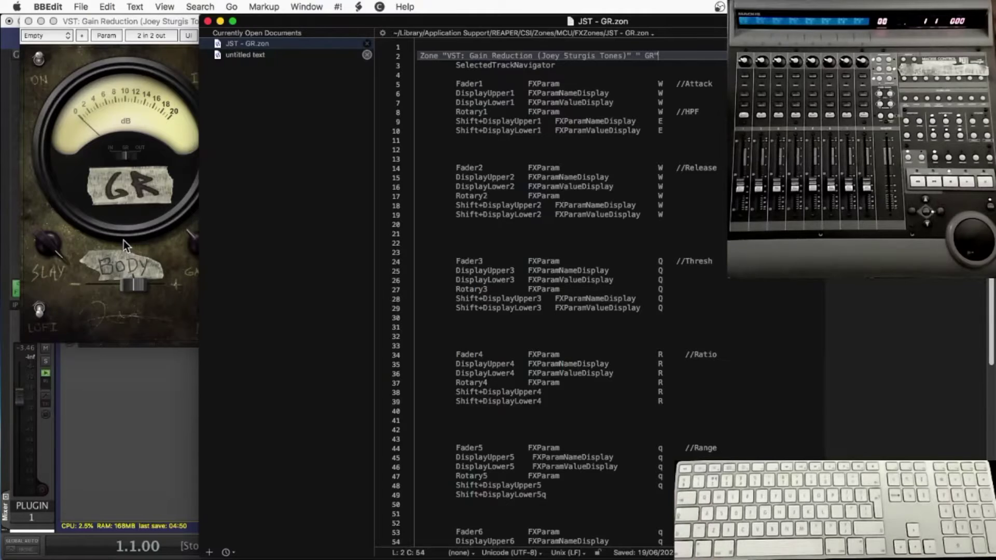
key("super+Tab")
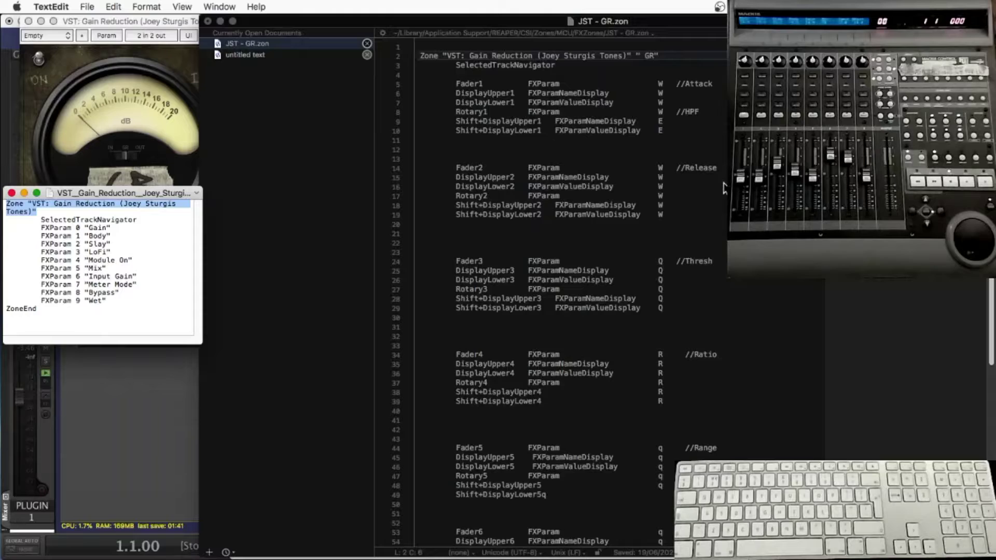
scroll(729, 418, "down", 4)
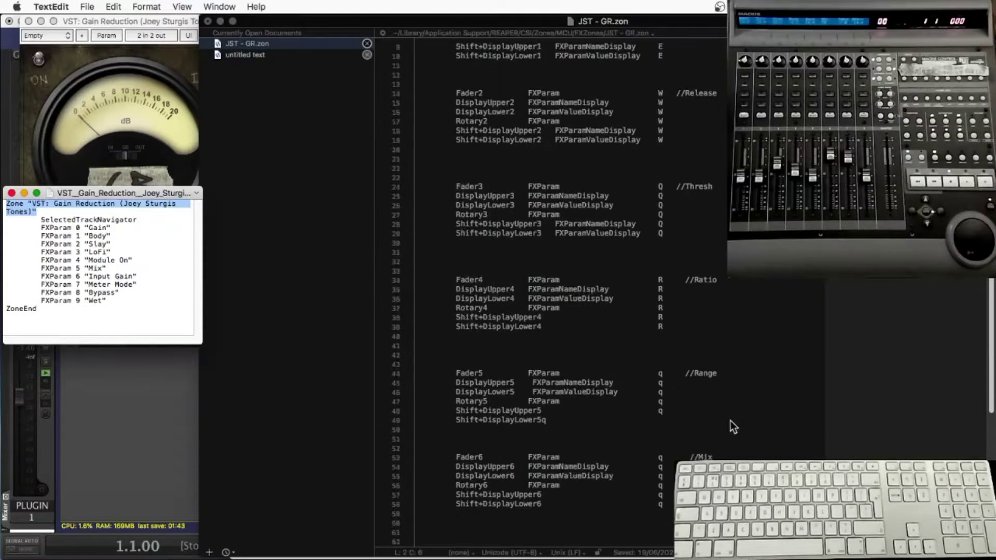
scroll(729, 421, "down", 3)
scroll(730, 421, "down", 3)
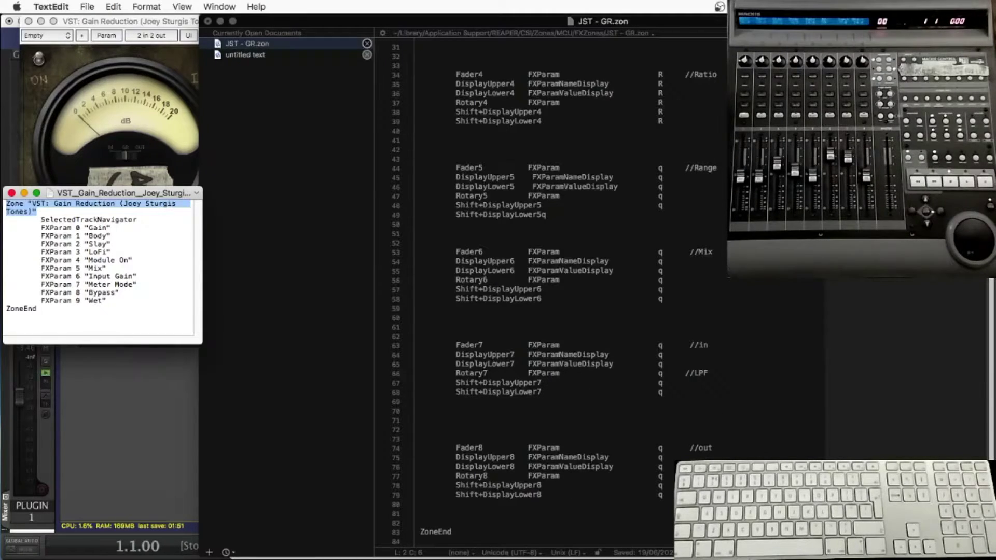
scroll(545, 311, "up", 5)
scroll(545, 311, "up", 5)
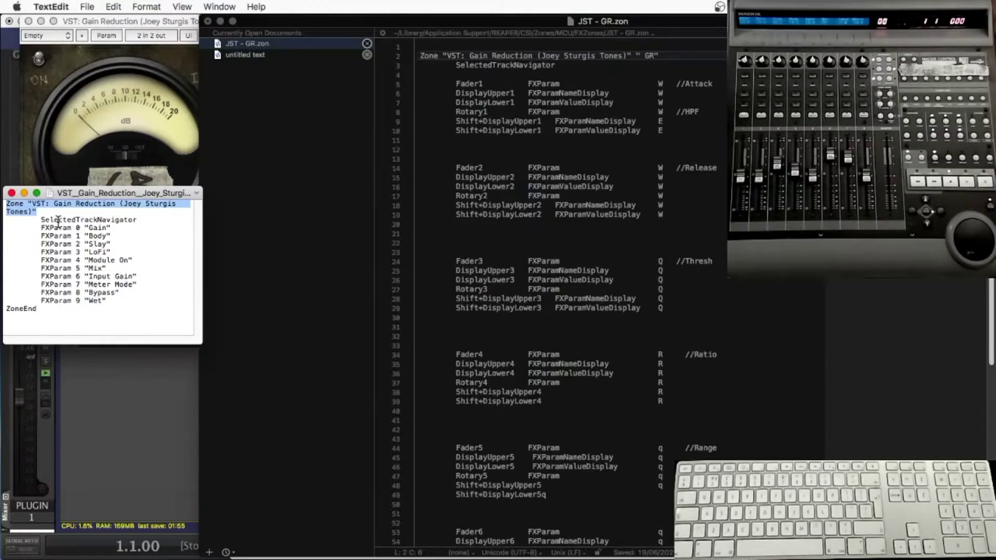
scroll(545, 312, "down", 5)
scroll(545, 311, "down", 3)
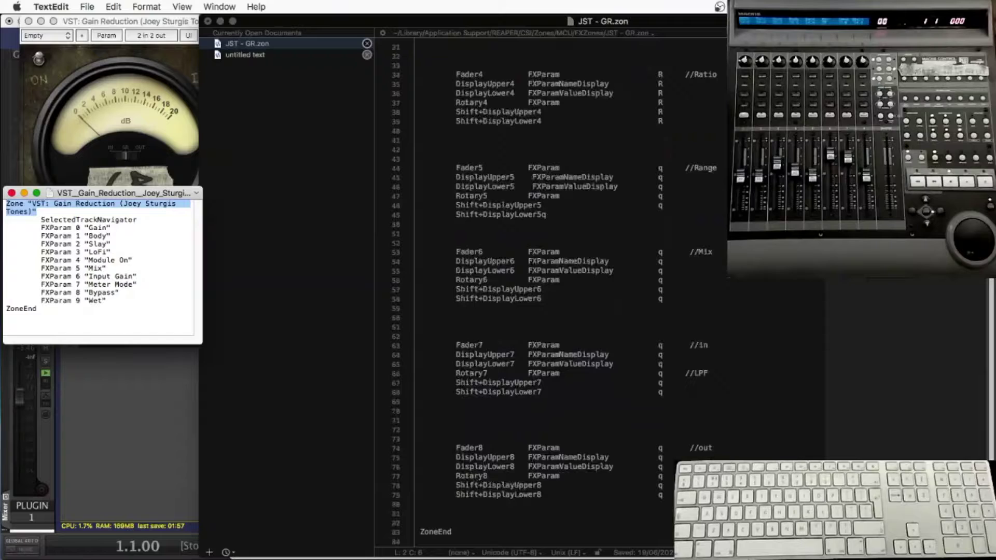
left_click(660, 454)
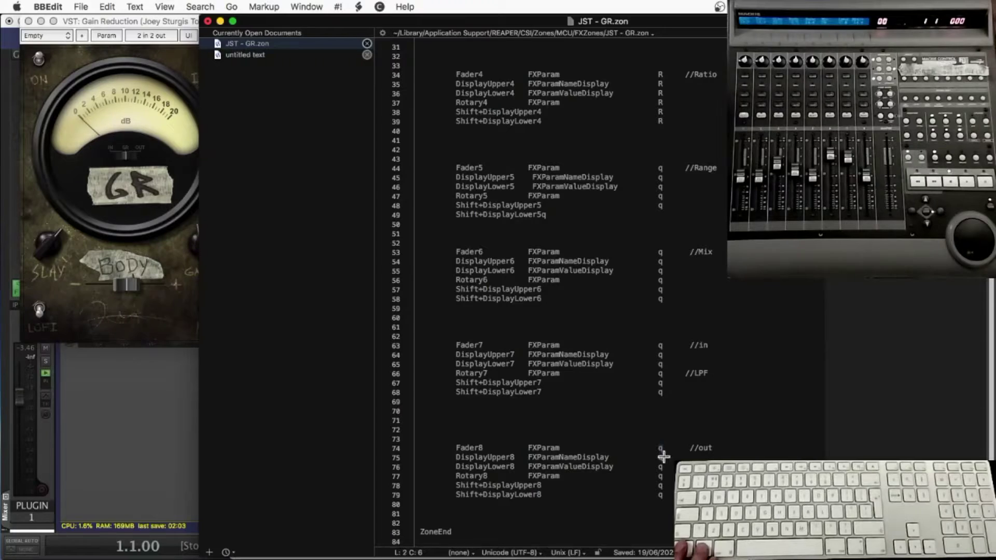
type("0")
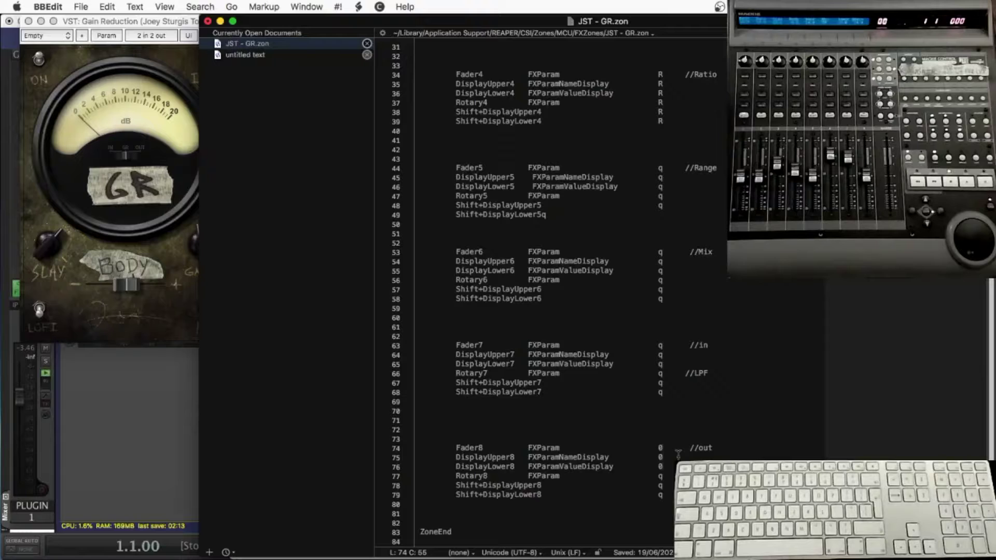
- Label Fader8 OUT and Fader7 IN, then load VST: MJUC on the PLUGIN track
key("Down")
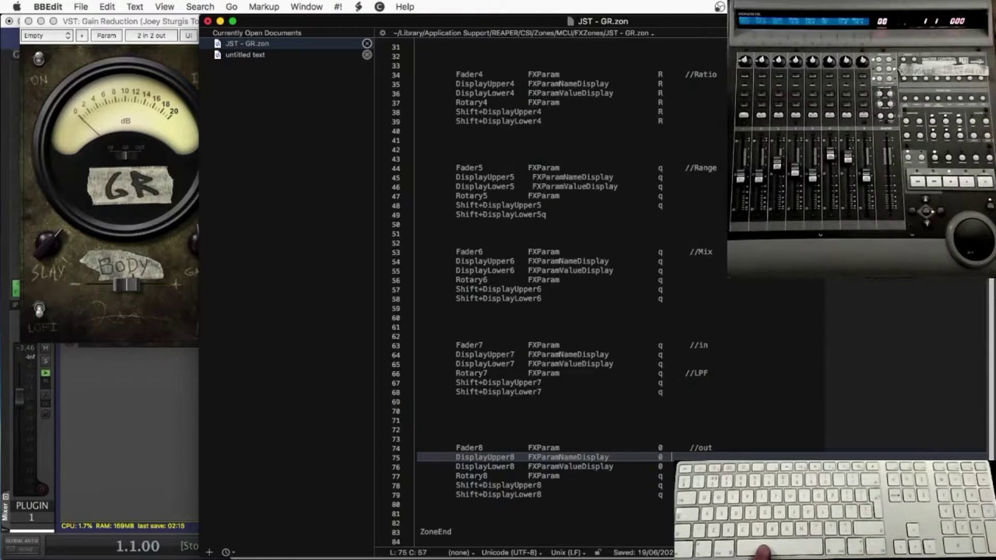
type("\"\"")
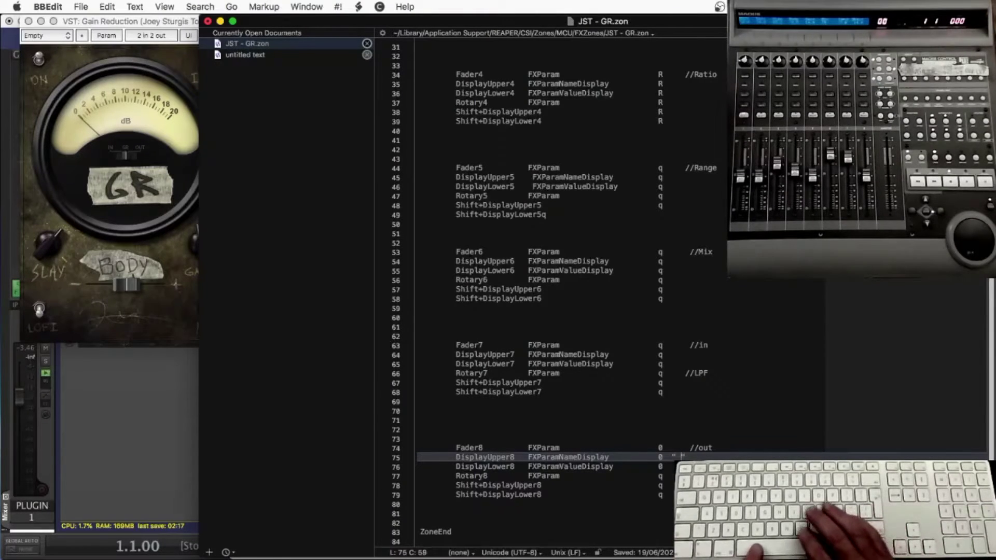
type("OUT")
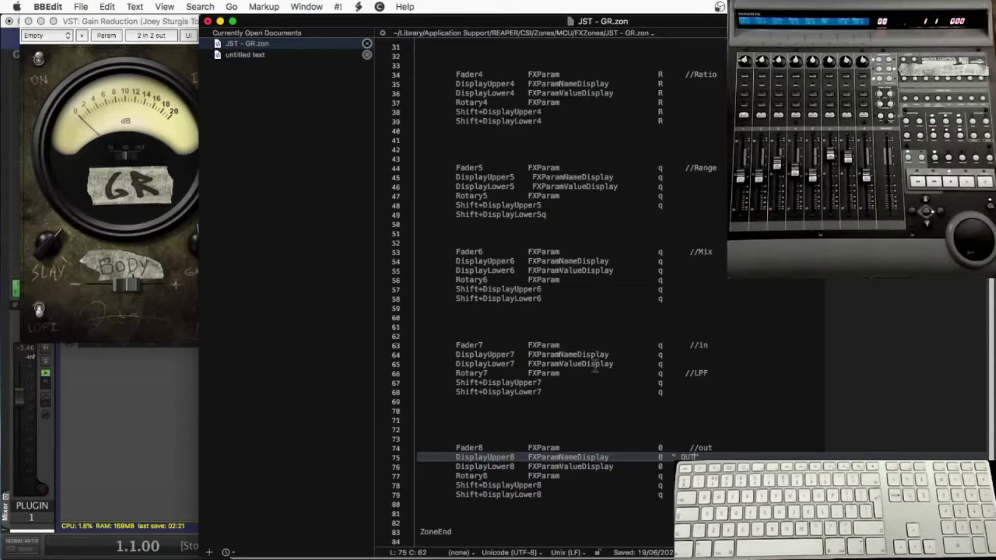
left_click(681, 357)
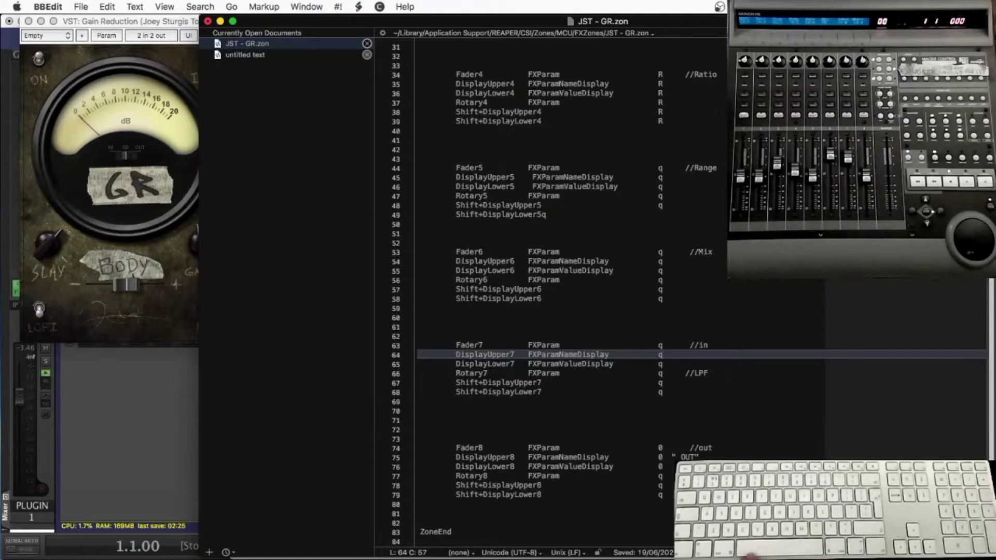
type("\"")
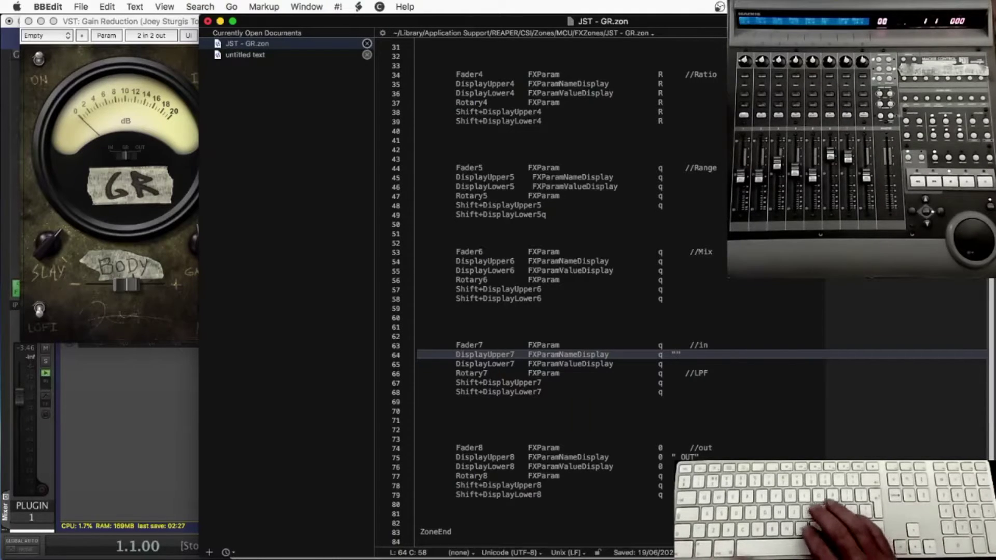
type(" IN")
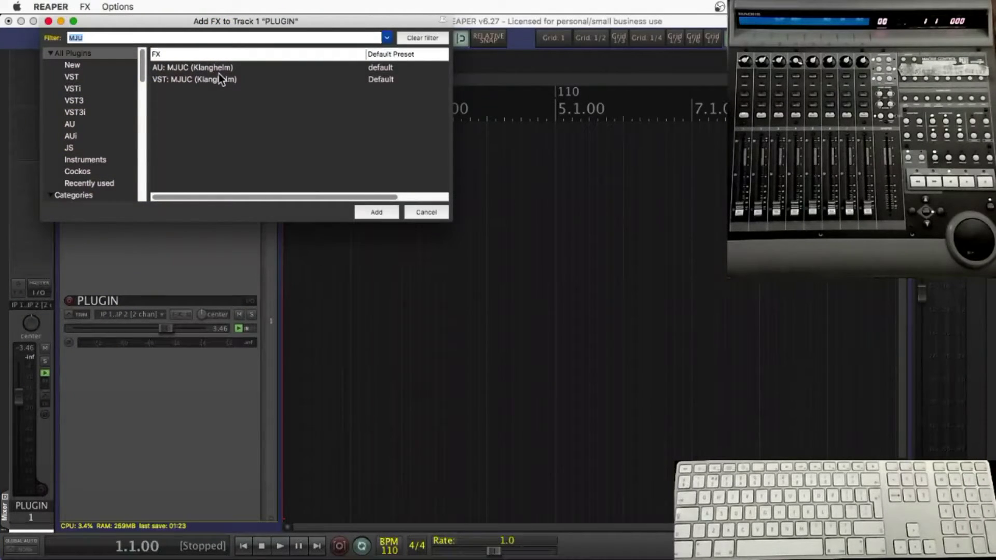
double_click(219, 78)
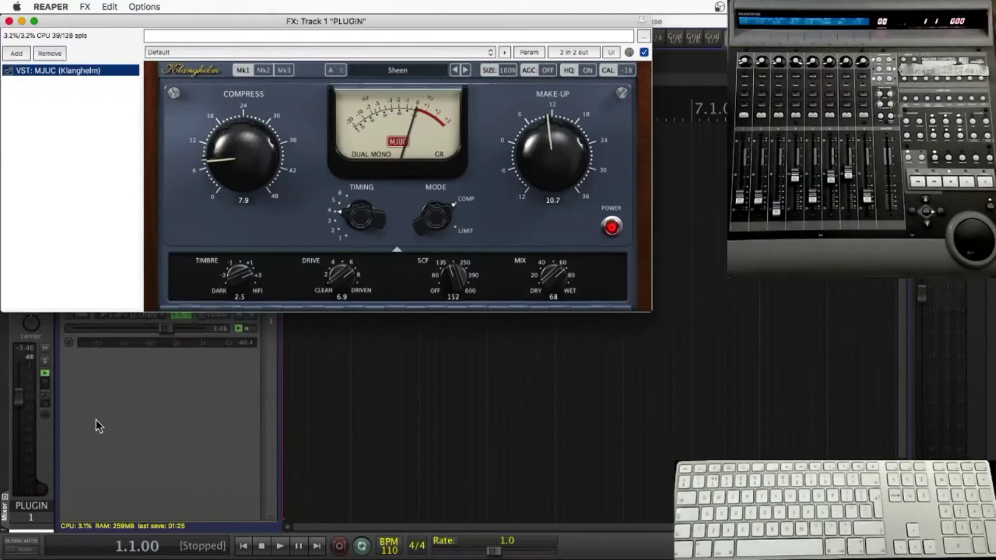
key("super+Tab")
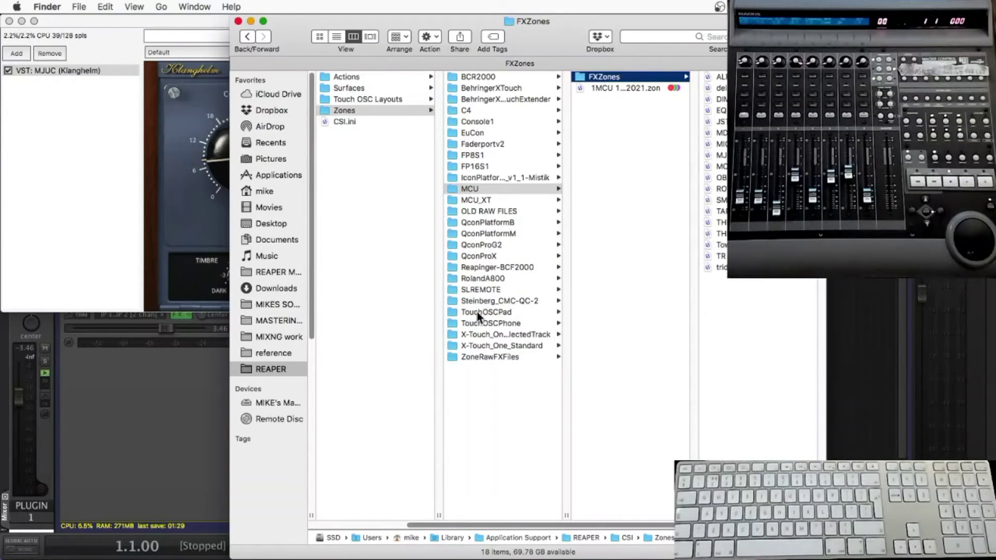
- Open the VST MJUC Klanghelm parameter file and park its narrowed window at the left
left_click(478, 358)
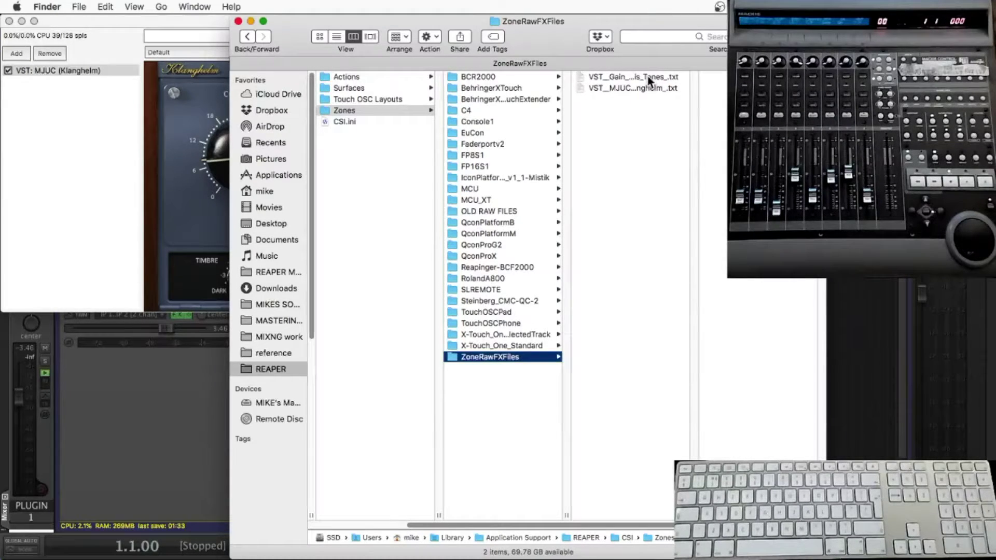
double_click(642, 89)
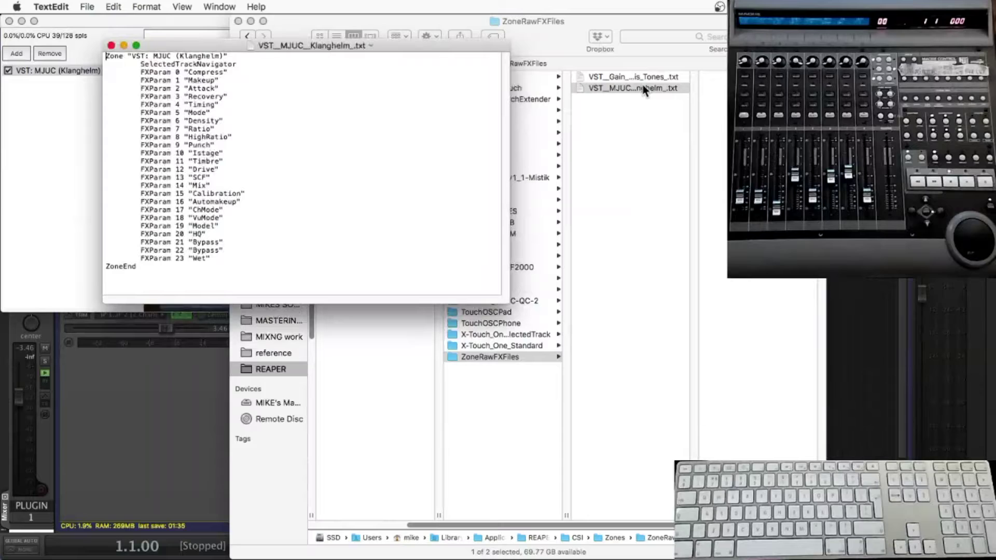
left_click_drag(499, 299, 326, 290)
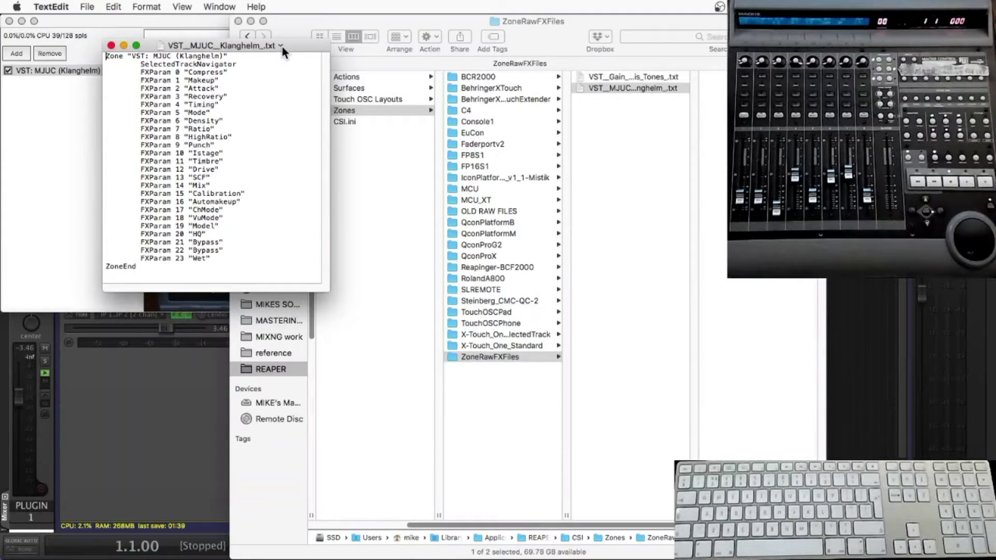
left_click_drag(282, 46, 180, 145)
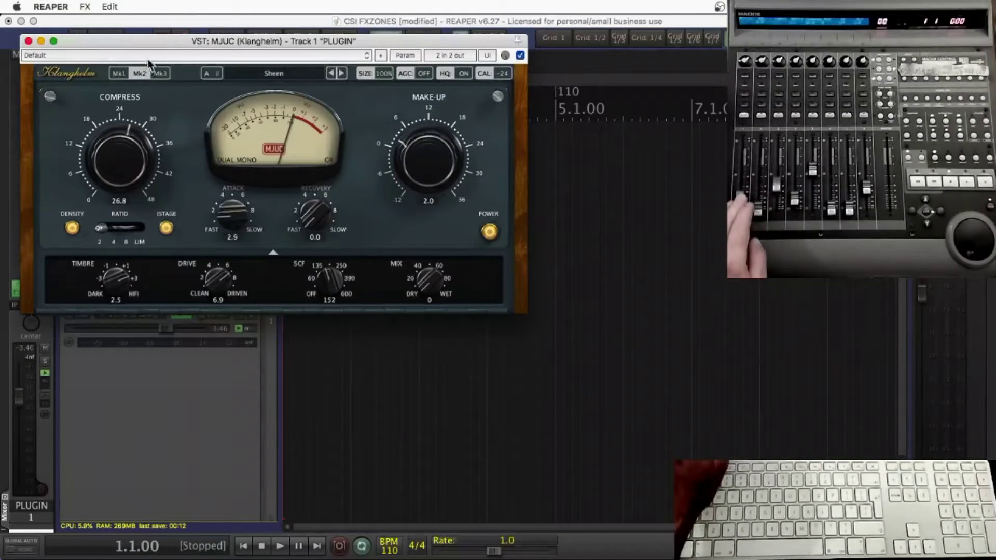
- Switch MJUC from Mk3 to the Mk1 model, then return to MJUC.zon in BBEdit
left_click(162, 73)
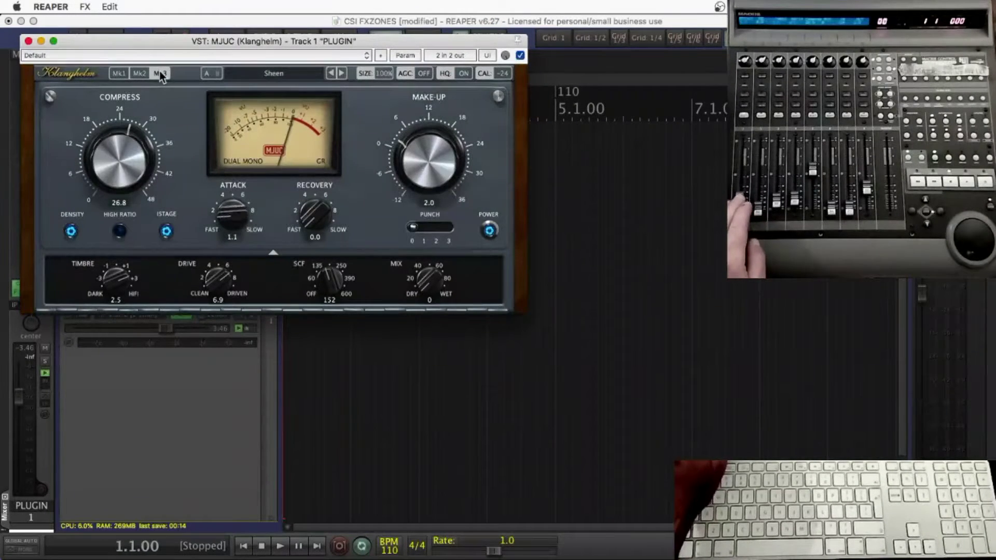
left_click(119, 74)
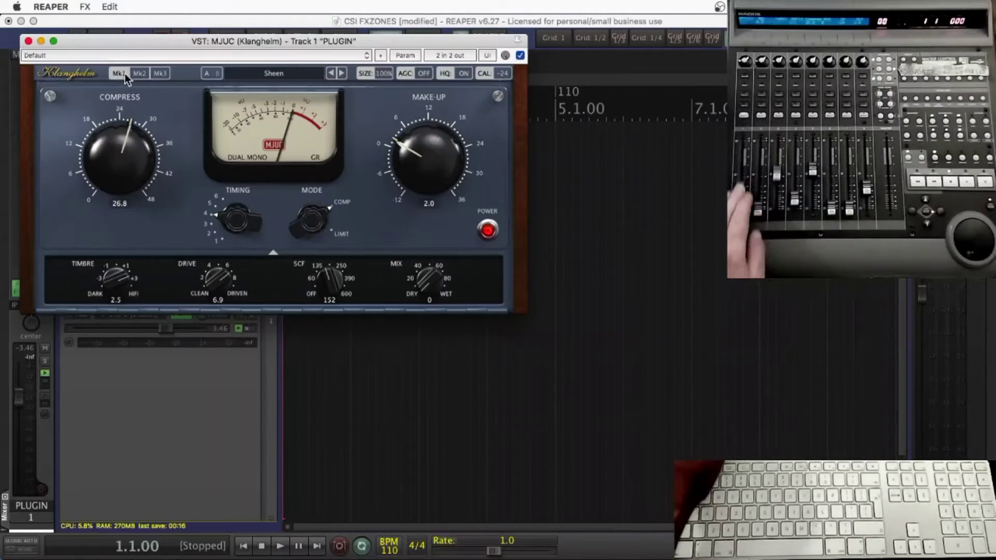
key("super+Tab")
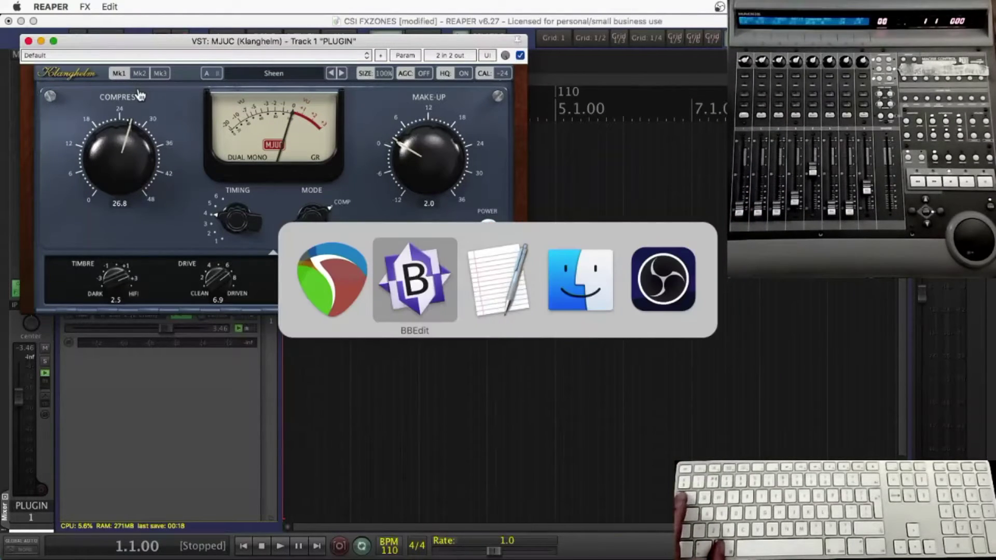
key("super+Tab")
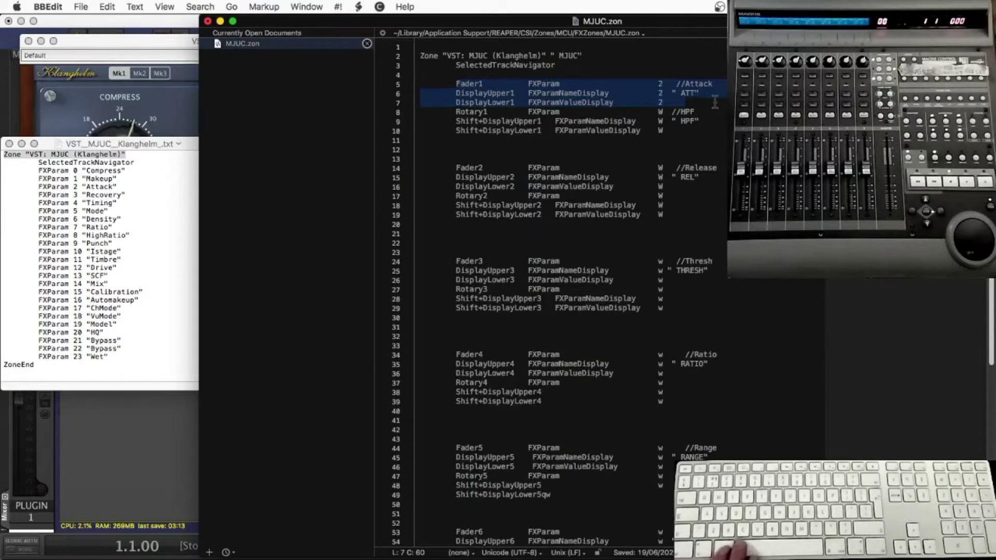
- Paste a copy of the first fader's three mapping lines below DisplayLower1
left_click(687, 104)
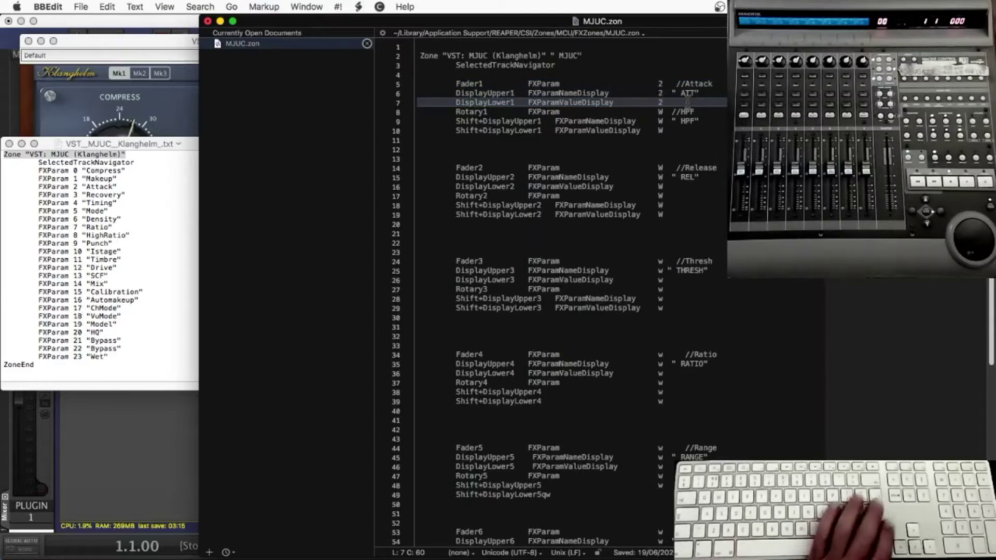
key("Return")
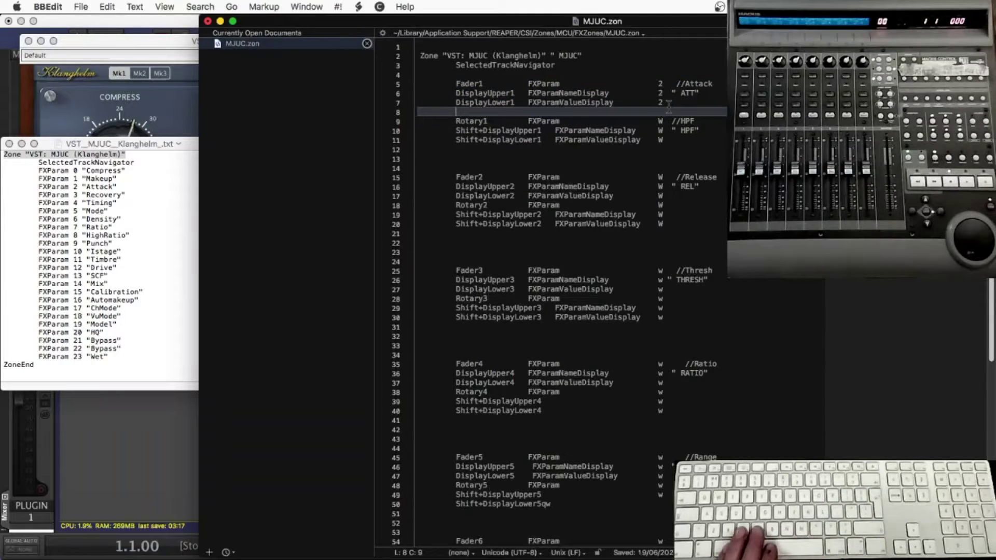
key("super+v")
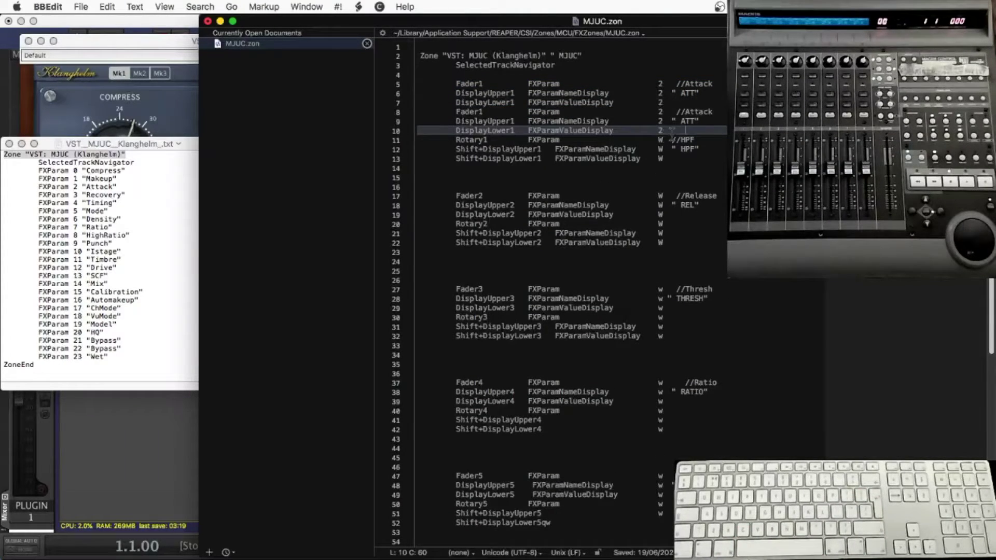
- Relabel the copied fader lines TIME and point them at parameter 4
key("Up")
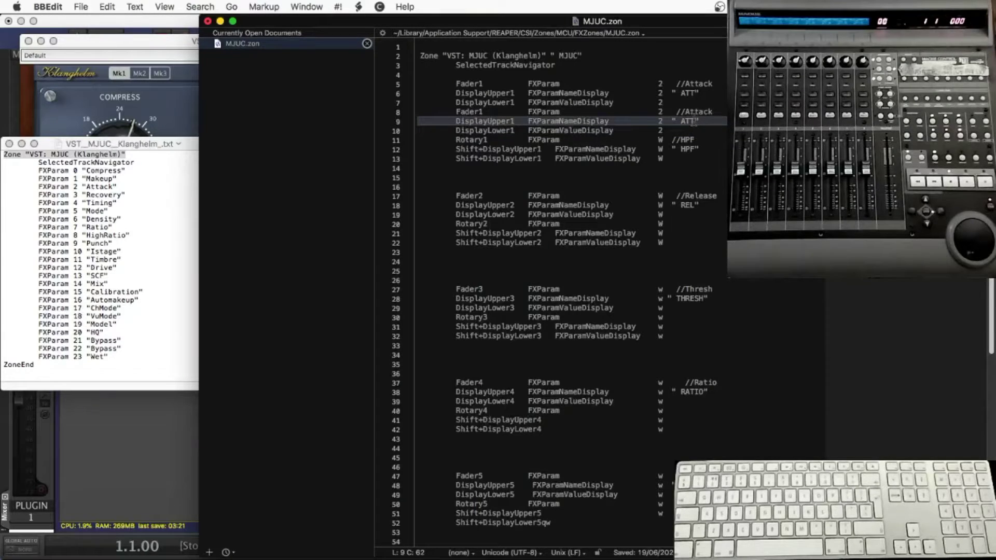
key("BackSpace")
key("BackSpace")
key("BackSpace")
type("TIME")
left_click(651, 109)
type("4")
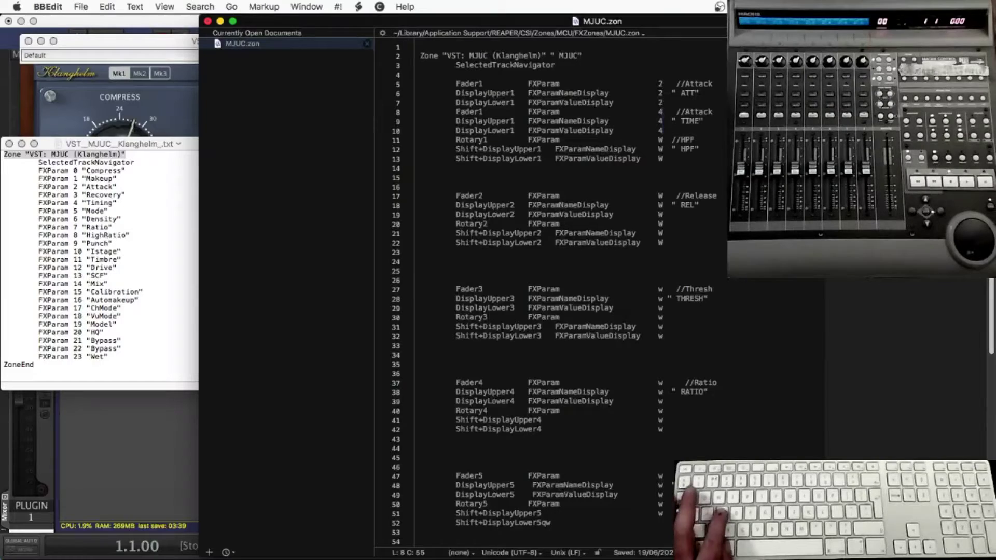
key("super+Tab")
key("super+Tab")
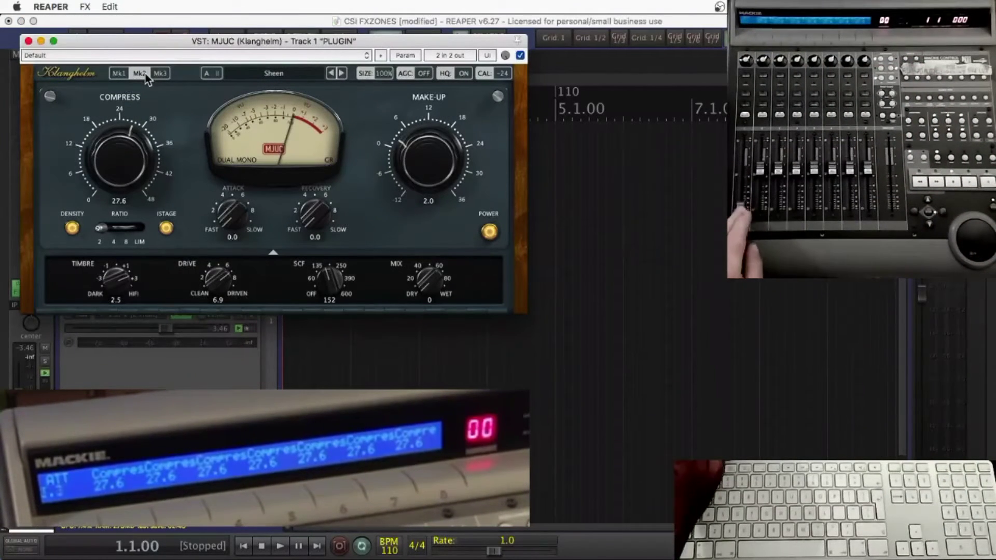
- In MJUC.zon, set the w values on lines 66–68 to 15 and lines 80–82 to 12
key("super+Tab")
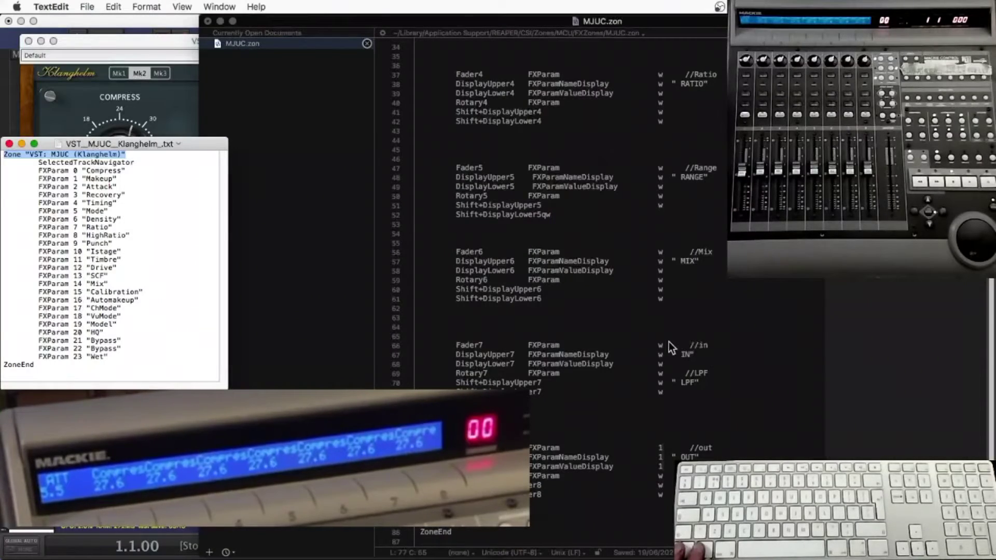
left_click(670, 348)
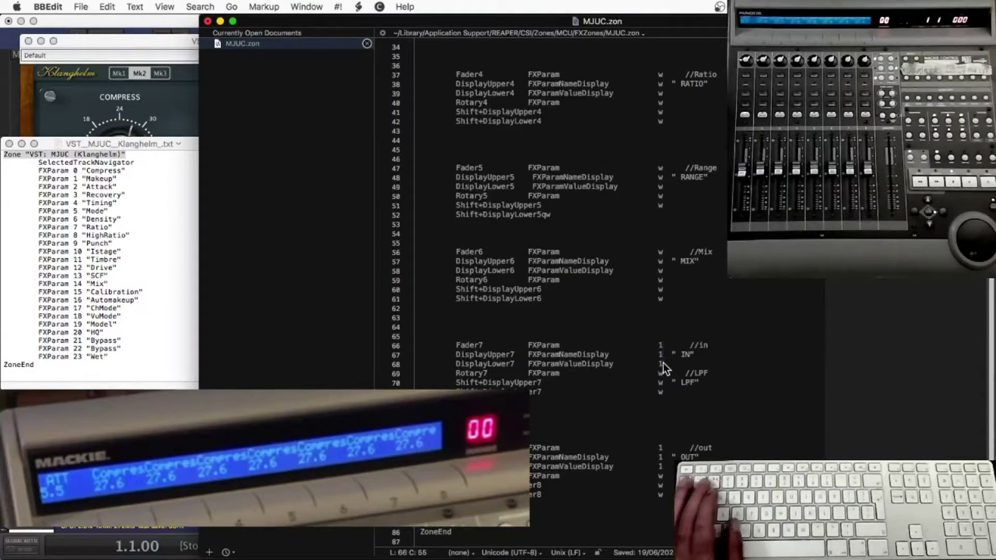
type("15")
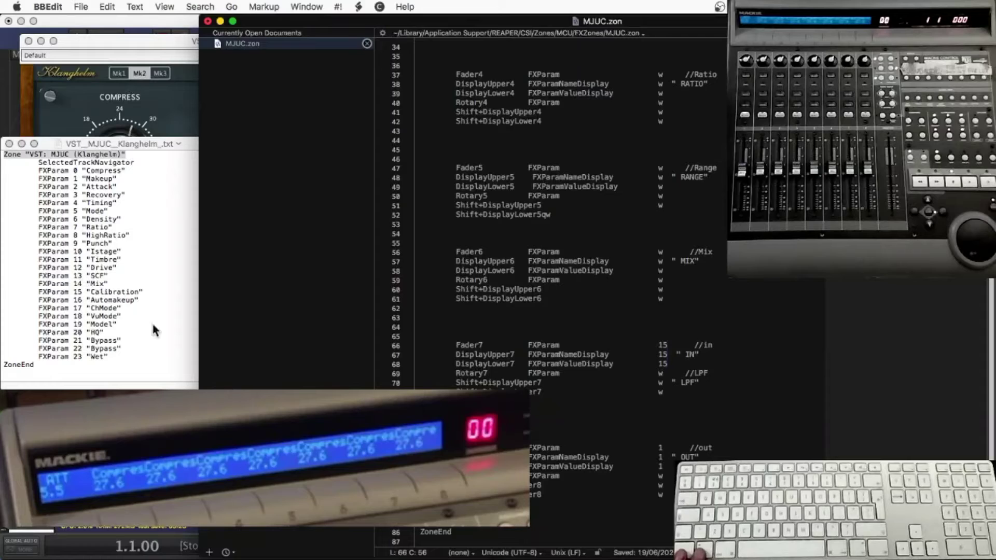
left_click(660, 476)
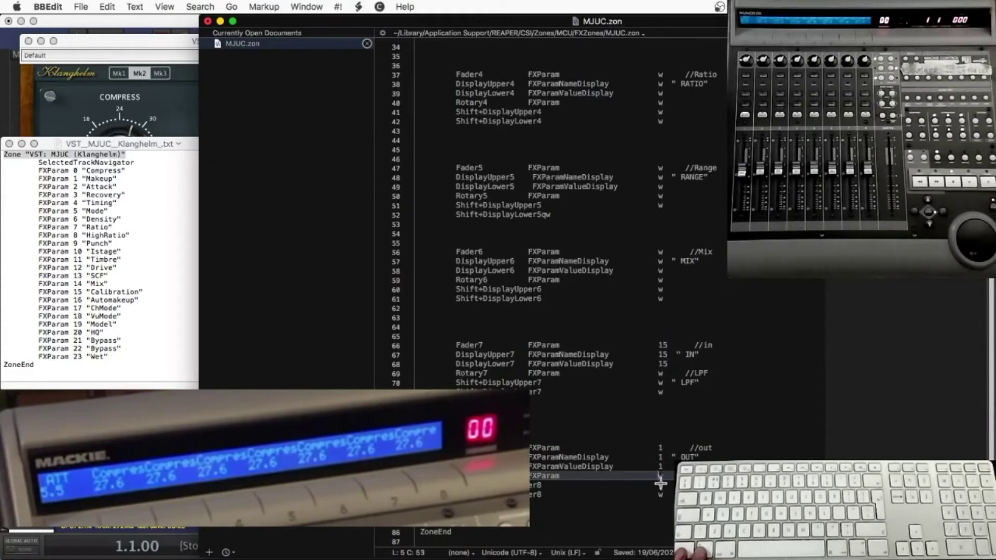
type("12")
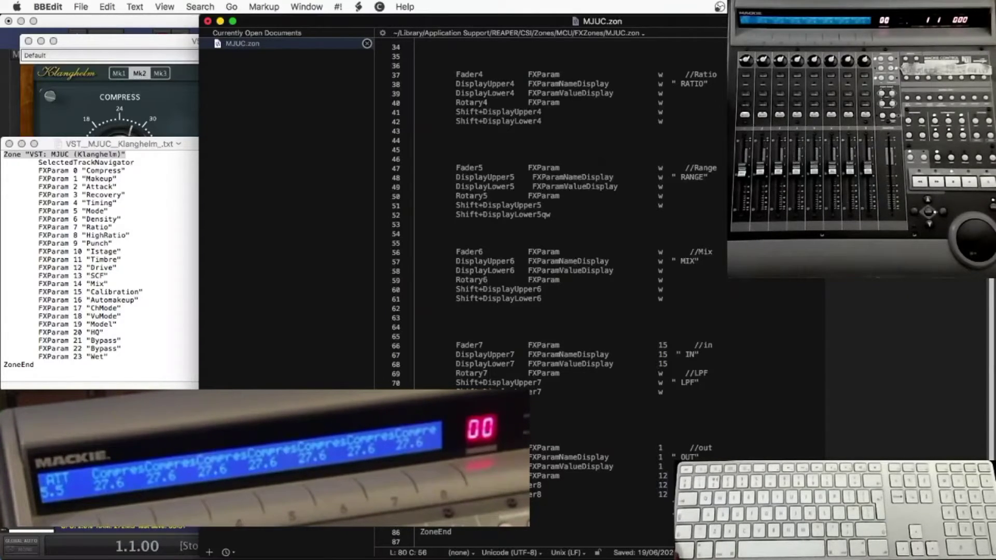
key("super+Tab")
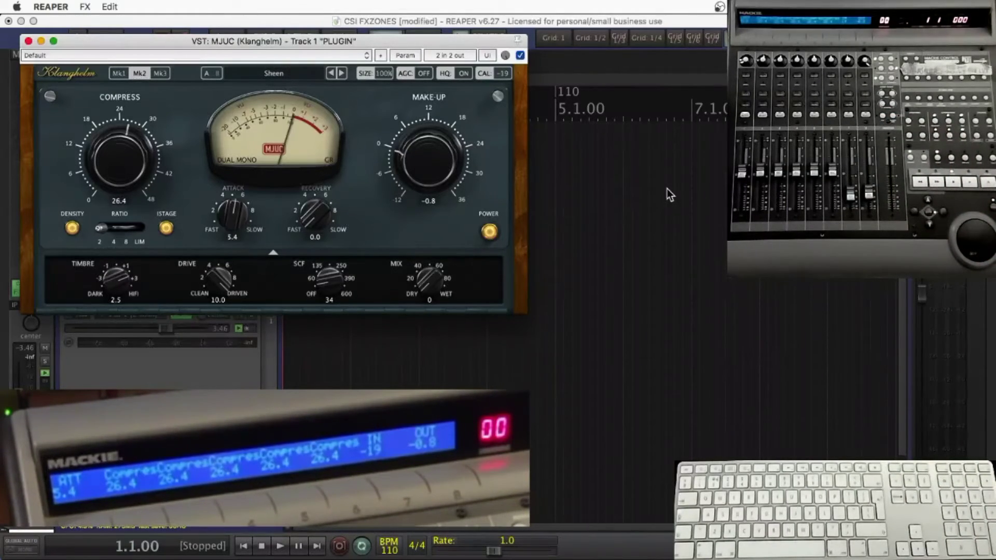
- Bring the MJUC.zon file in BBEdit back to the front
key("super+Tab")
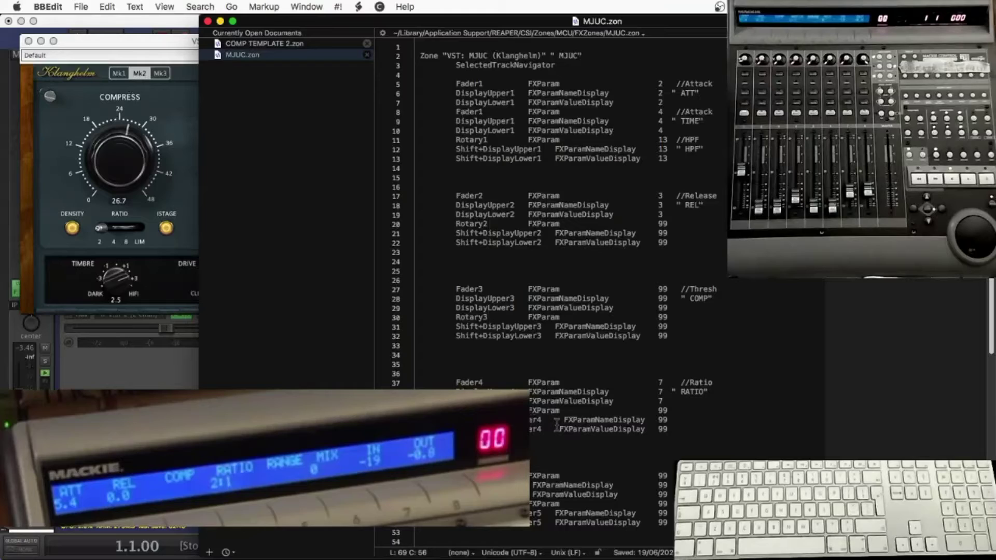
scroll(557, 426, "down", 3)
scroll(557, 426, "down", 4)
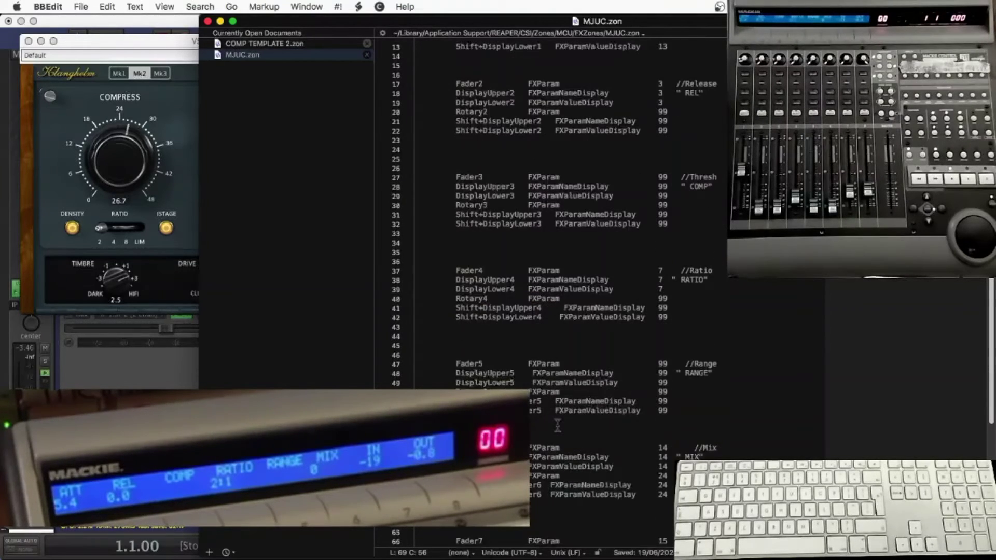
scroll(557, 426, "down", 3)
scroll(557, 426, "down", 5)
scroll(556, 427, "down", 5)
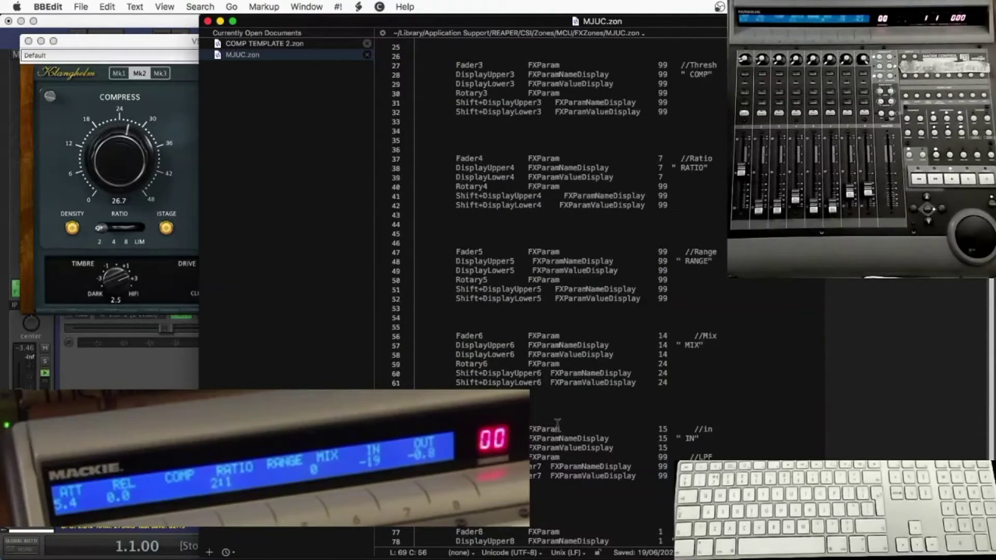
scroll(557, 427, "down", 5)
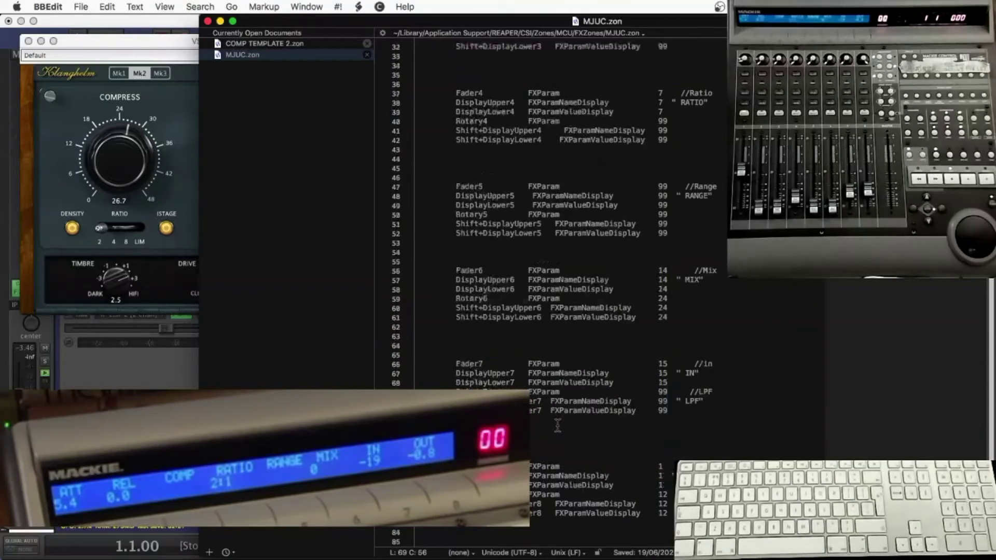
scroll(557, 427, "up", 5)
scroll(557, 426, "up", 5)
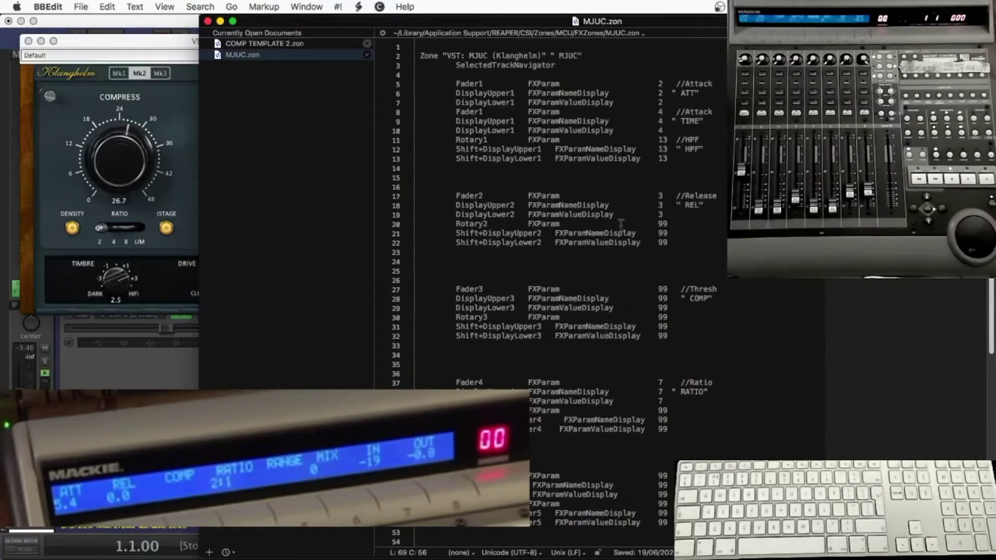